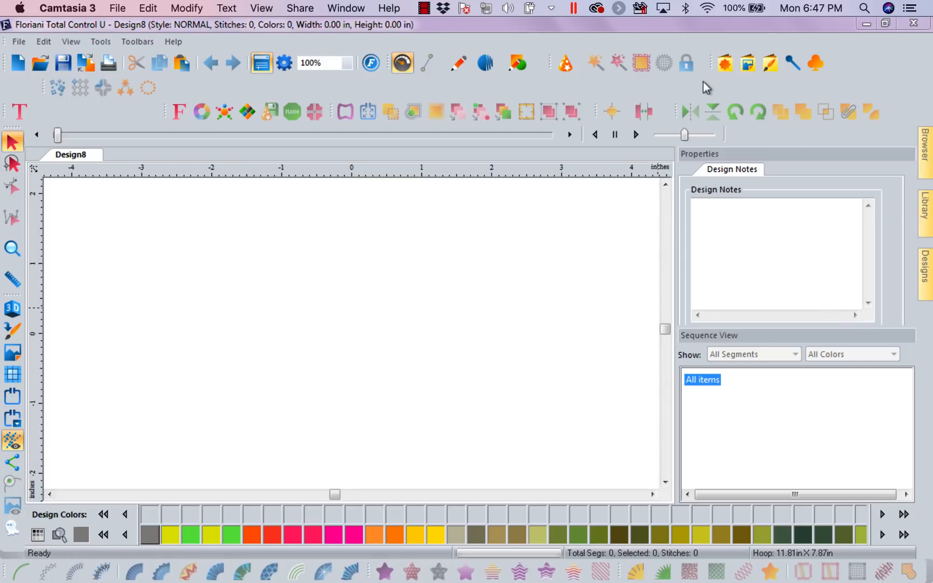
# Insert the box custom shape and set its size to 4 inches wide by 4 inches high.
pyautogui.click(726, 64)
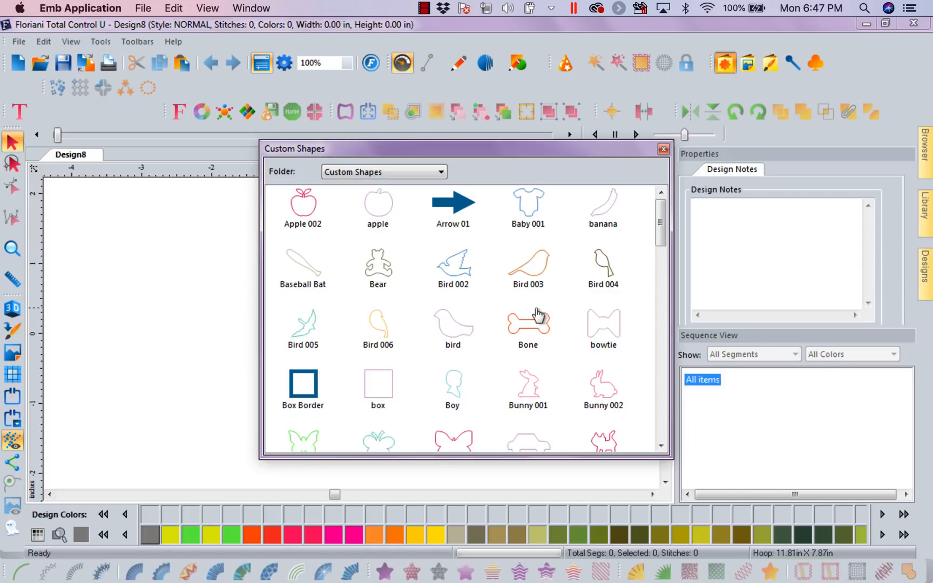
pyautogui.doubleClick(385, 395)
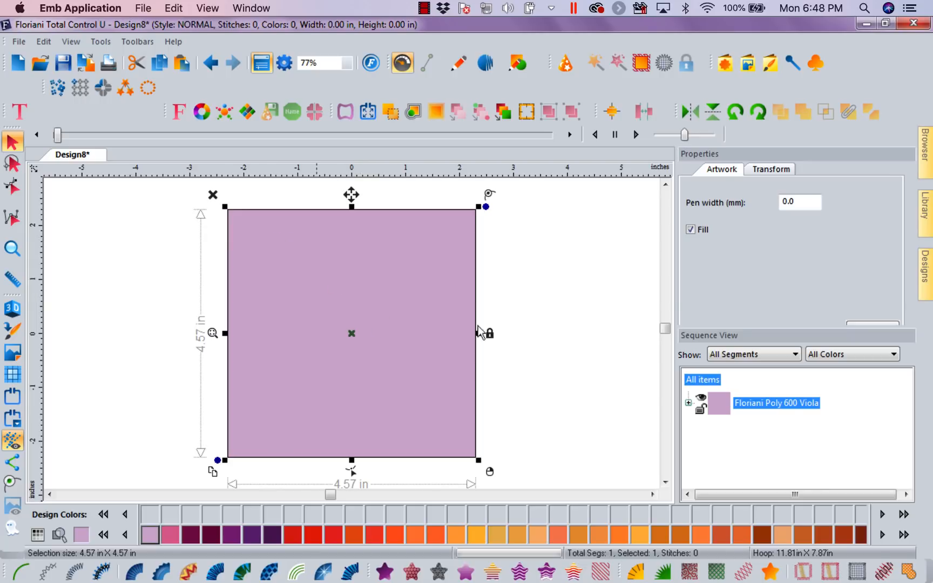
pyautogui.click(791, 174)
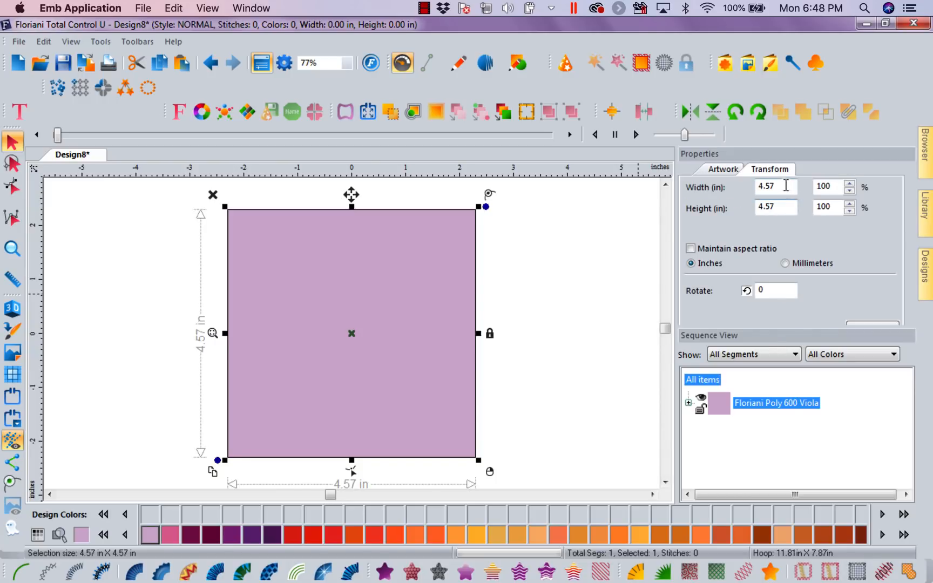
pyautogui.click(787, 187)
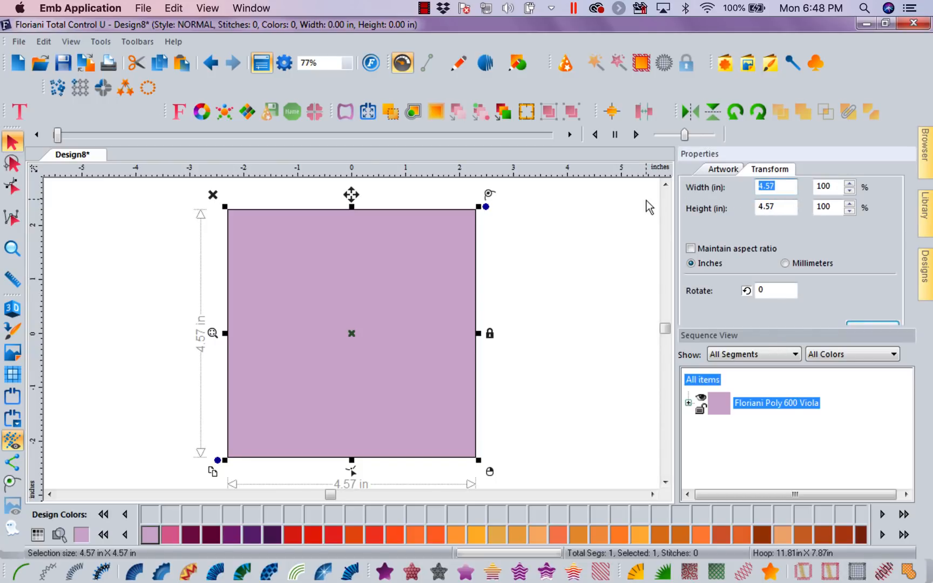
pyautogui.write('4')
pyautogui.press('Tab')
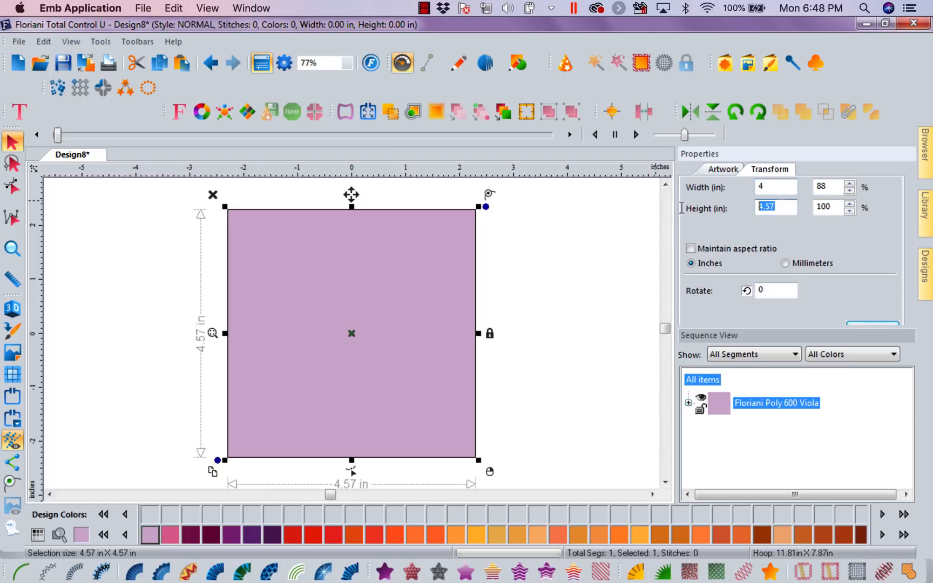
pyautogui.write('4')
pyautogui.click(858, 324)
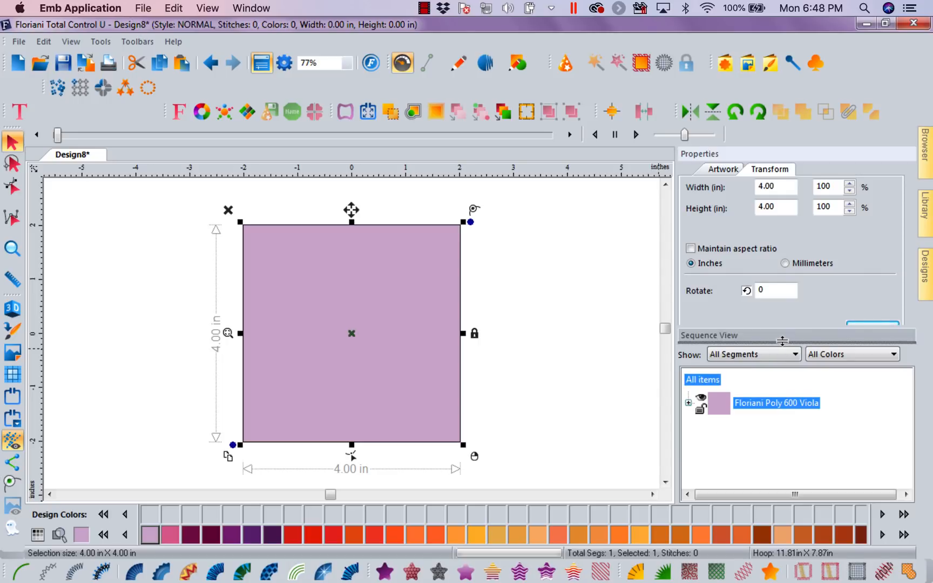
# Enlarge the Properties area and convert the 4-inch square into an Auto Lace segment, then deselect it.
pyautogui.moveTo(782, 327); pyautogui.dragTo(782, 343)
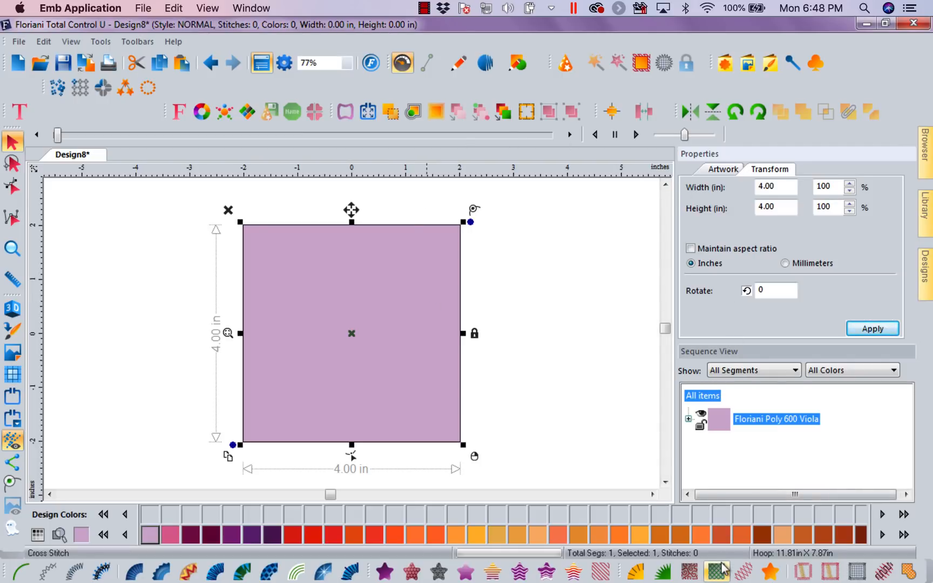
pyautogui.click(857, 576)
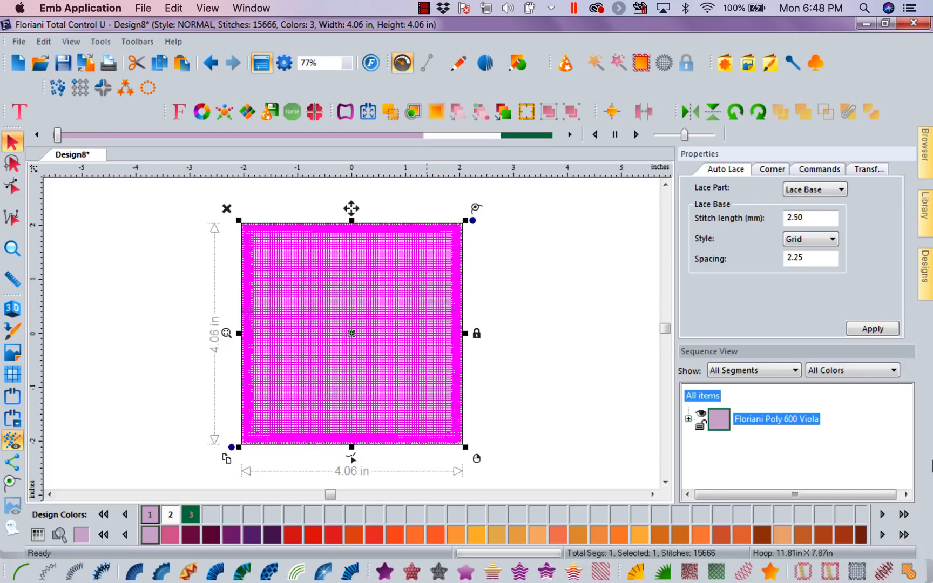
pyautogui.click(606, 290)
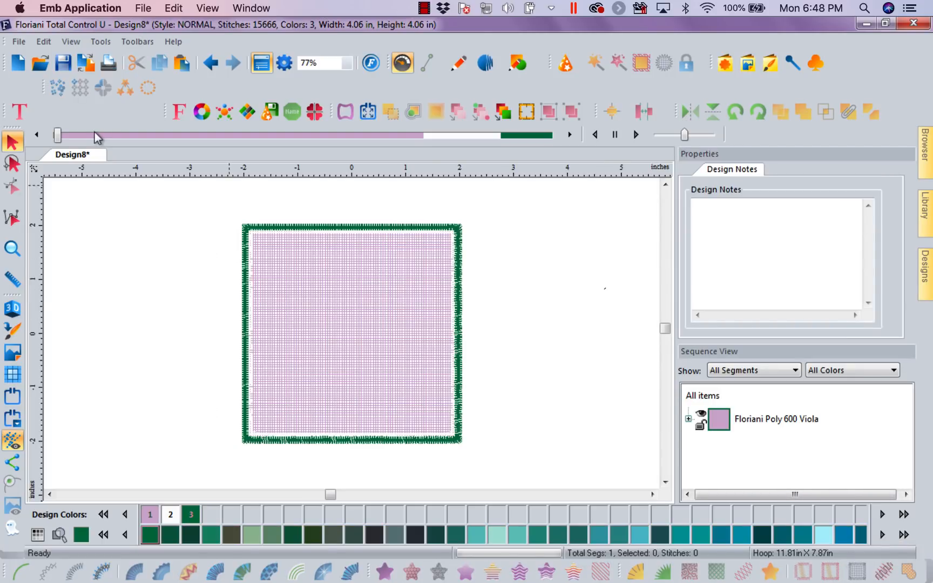
# Simulate the lace's stitch-out up to the border and examine the border stitches along the square's left edge up close.
pyautogui.moveTo(57, 135)
pyautogui.mouseDown()
pyautogui.moveTo(308, 167)
pyautogui.moveTo(418, 163)
pyautogui.moveTo(486, 174)
pyautogui.mouseUp()
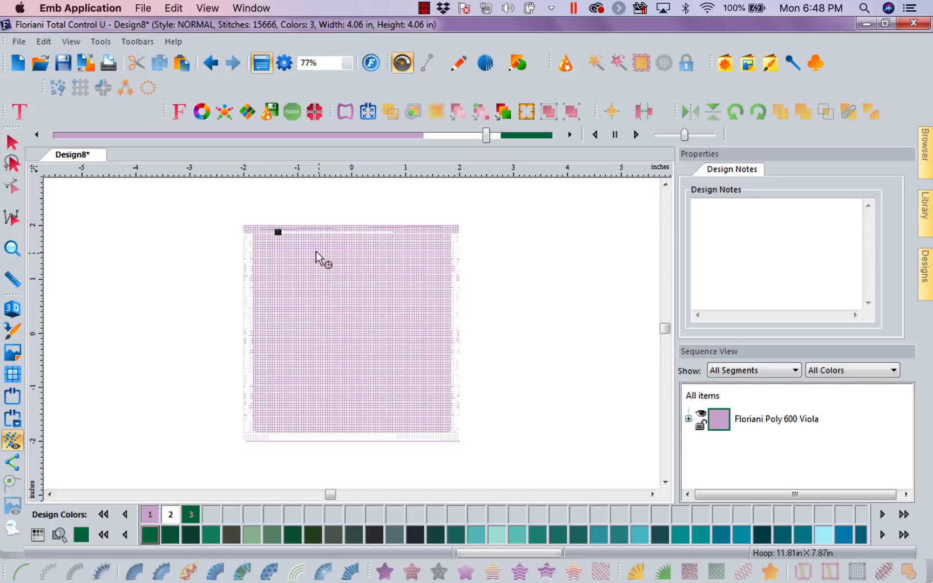
pyautogui.moveTo(486, 136); pyautogui.dragTo(534, 149)
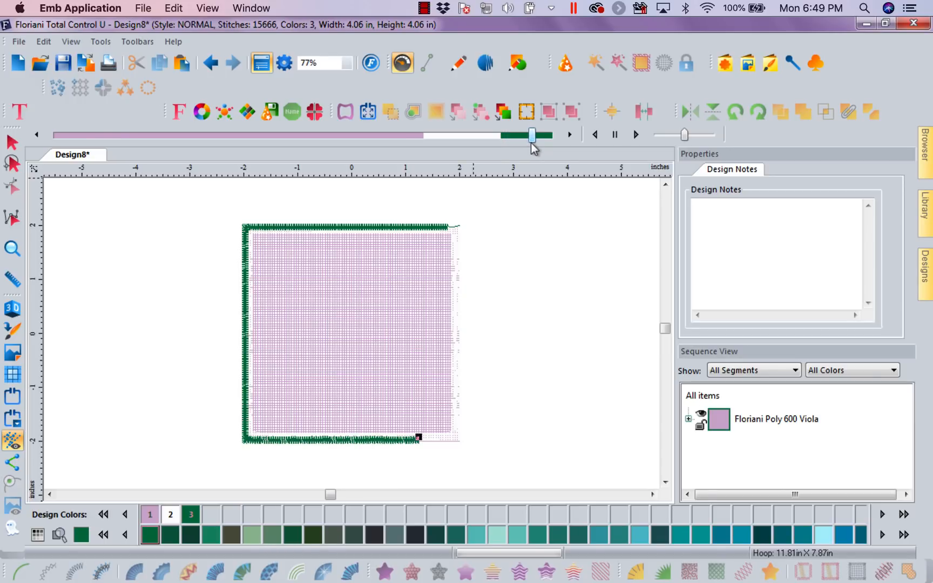
pyautogui.click(13, 250)
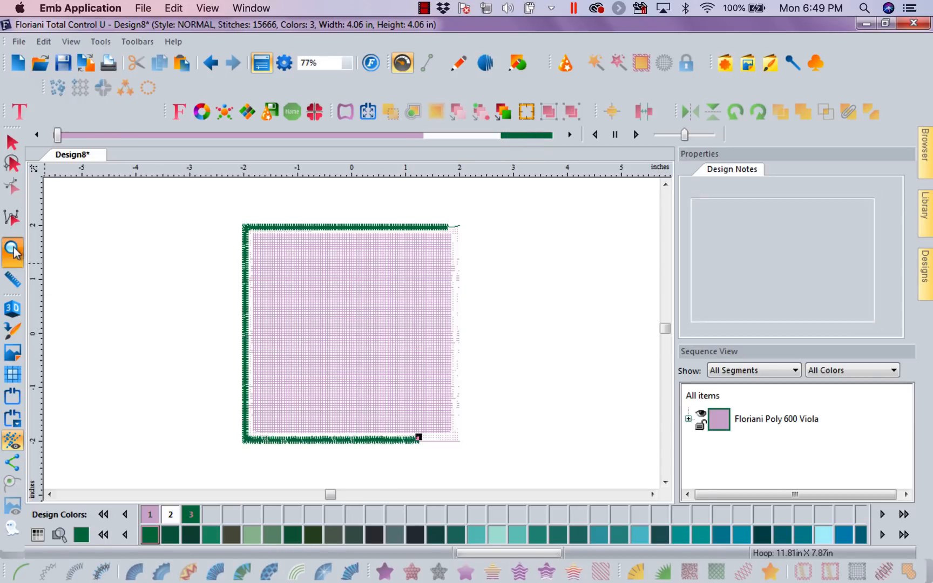
pyautogui.moveTo(232, 308); pyautogui.dragTo(264, 335)
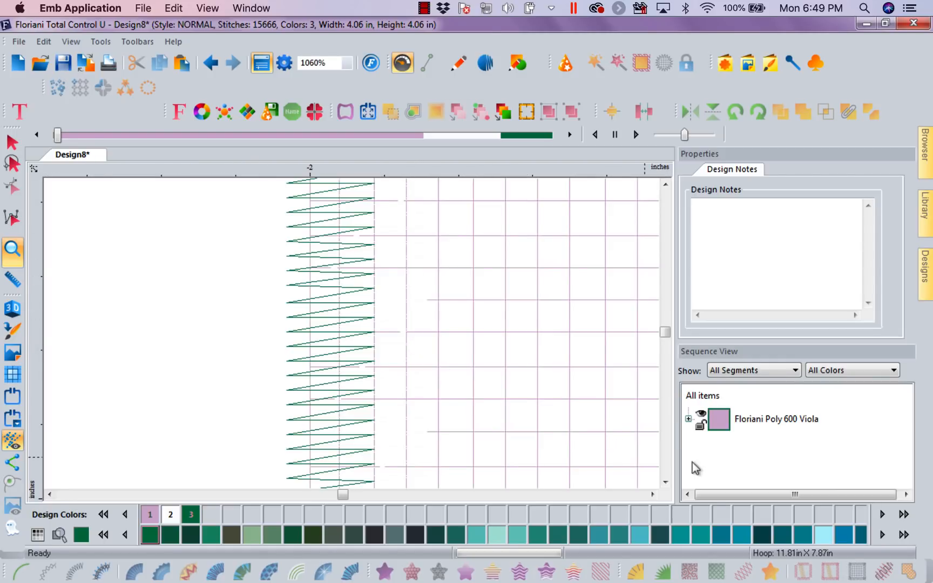
# Expand the lace segment's colour list and change its second thread colour to Floriani Poly 18 Navaho Orange.
pyautogui.click(689, 419)
pyautogui.click(702, 442)
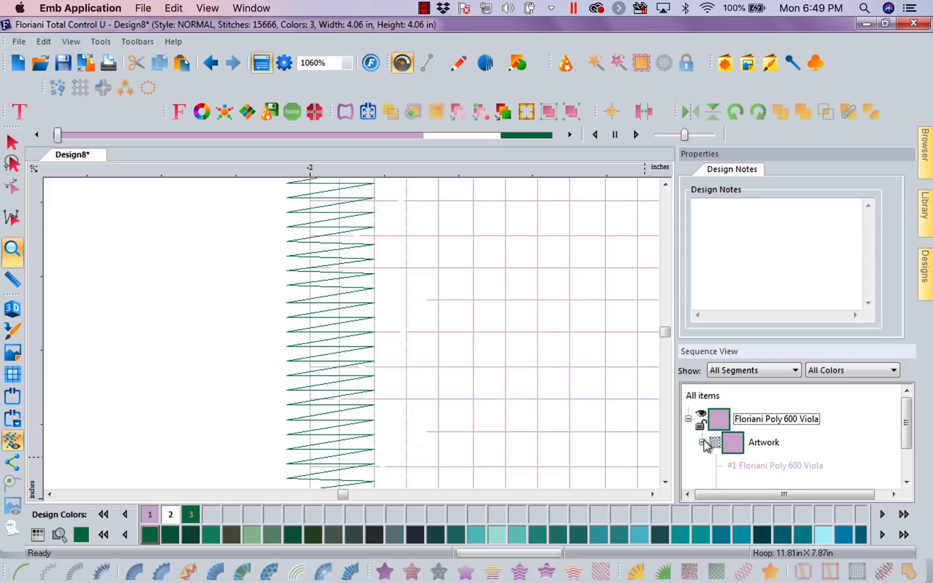
pyautogui.click(907, 482)
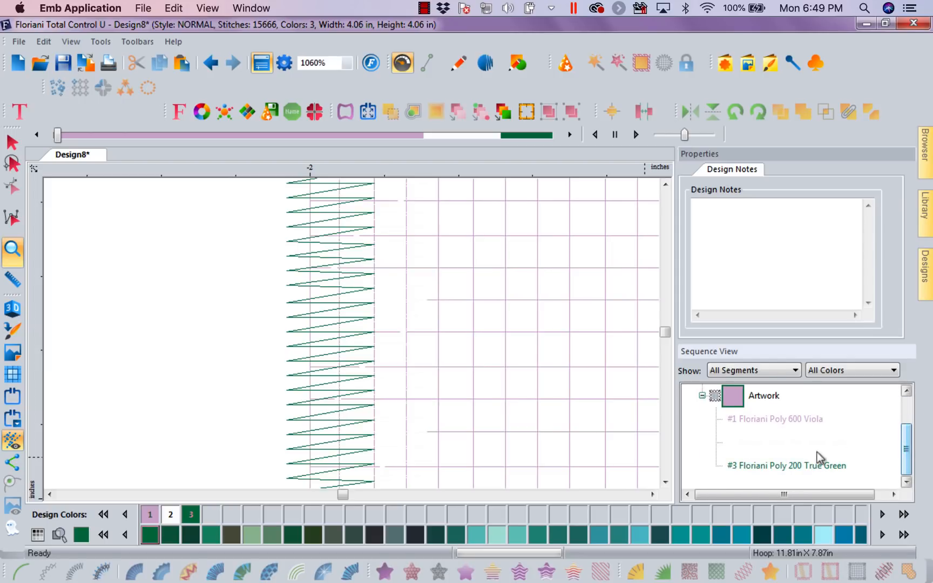
pyautogui.click(737, 445)
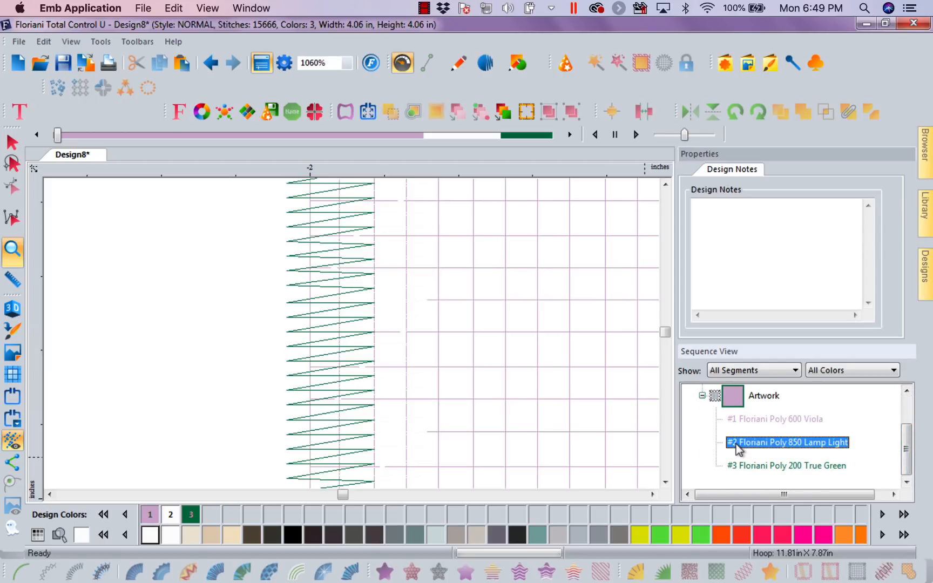
pyautogui.click(719, 541)
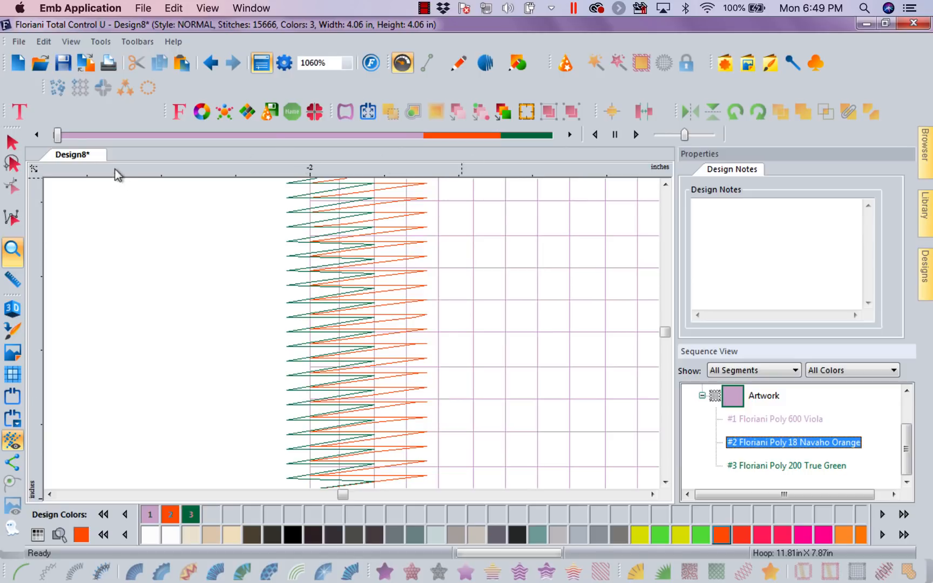
# Run the stitch-out simulation through the recoloured lace border and examine the whole square at fit-to-window size.
pyautogui.moveTo(58, 137)
pyautogui.mouseDown()
pyautogui.moveTo(524, 140)
pyautogui.moveTo(517, 142)
pyautogui.mouseUp()
pyautogui.moveTo(517, 142); pyautogui.dragTo(522, 141)
pyautogui.click(350, 64)
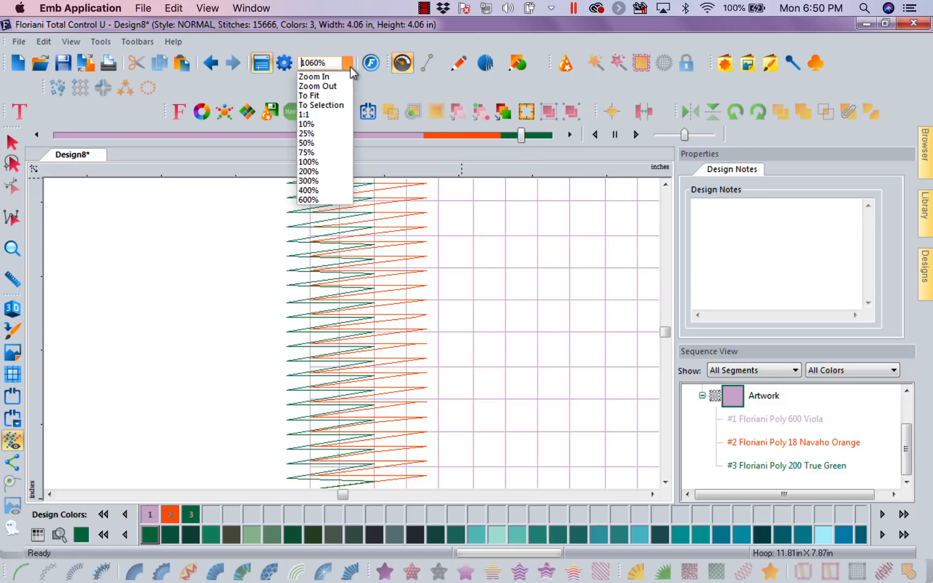
pyautogui.click(324, 96)
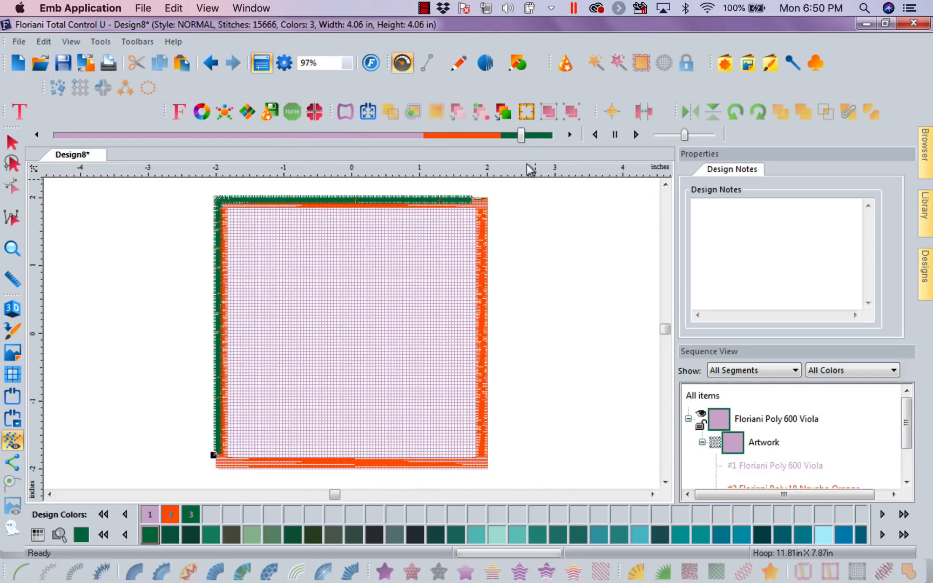
pyautogui.moveTo(522, 136); pyautogui.dragTo(547, 138)
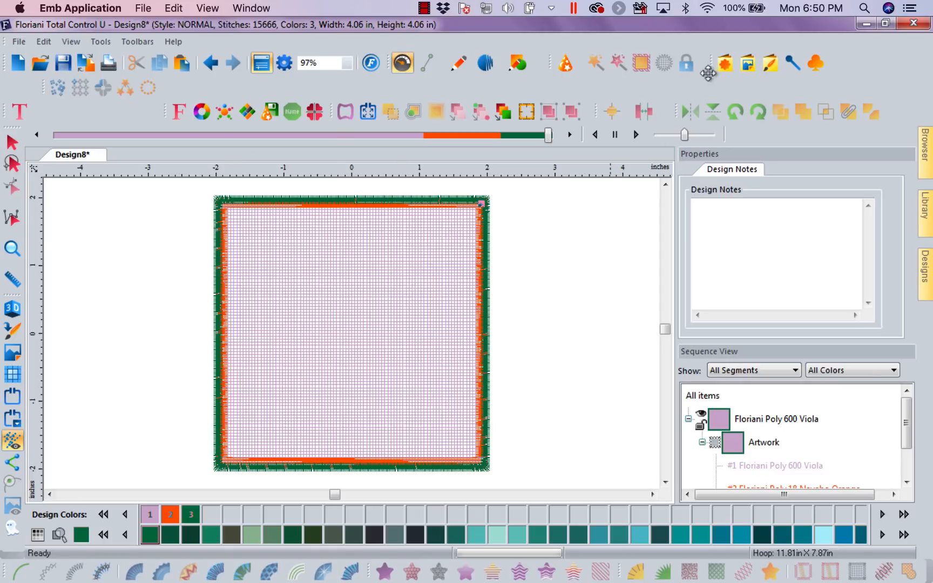
# Insert the round_box custom shape over the lace square.
pyautogui.click(726, 63)
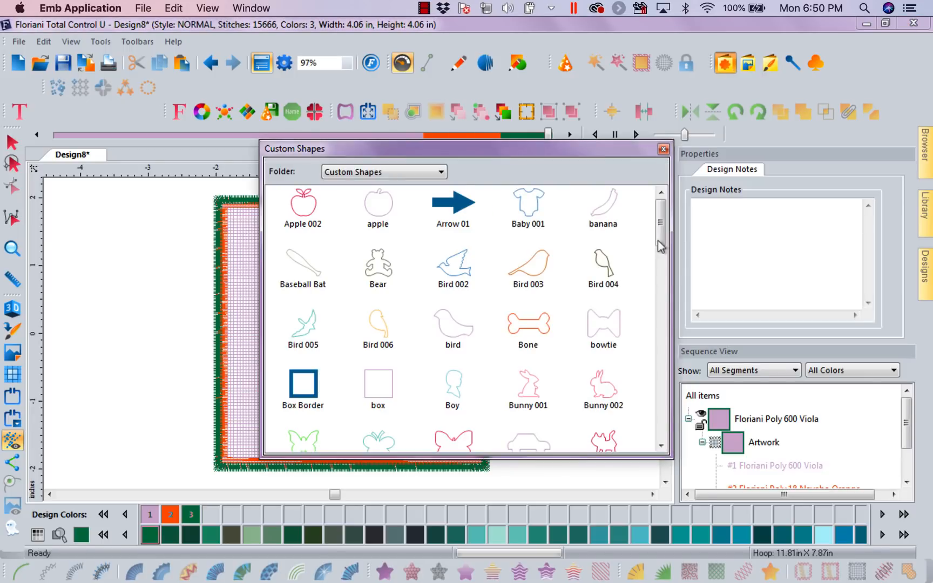
pyautogui.moveTo(661, 235); pyautogui.dragTo(669, 382)
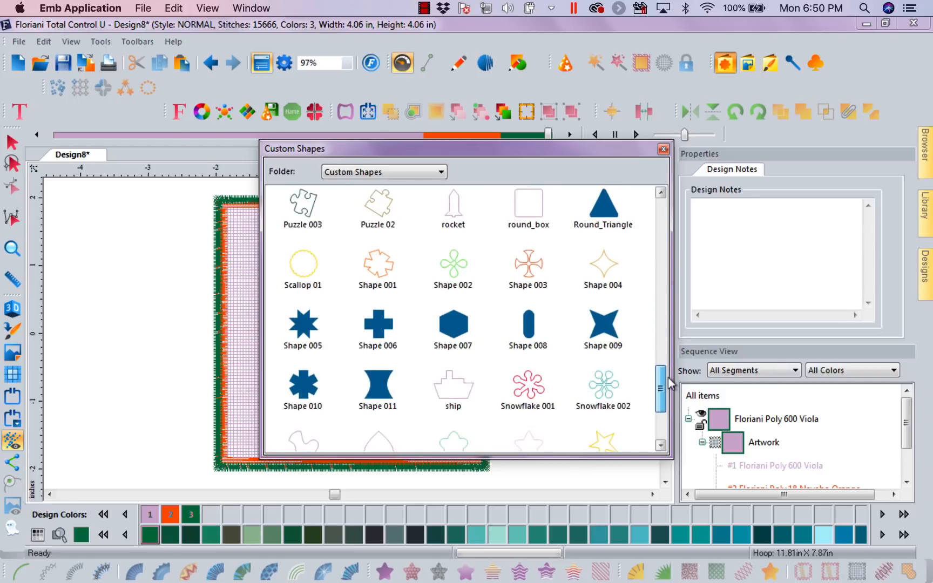
pyautogui.doubleClick(534, 208)
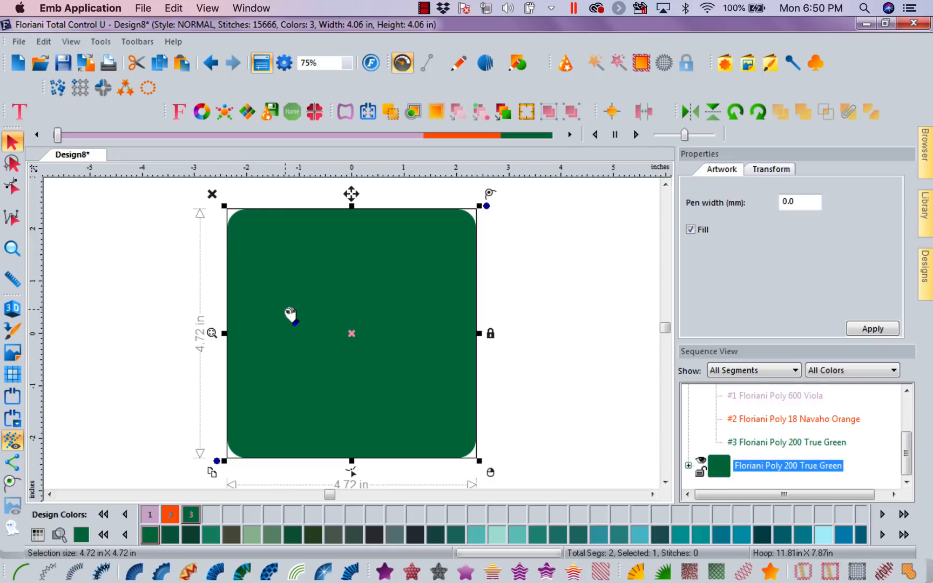
# Turn on Maintain aspect ratio and set the rounded square's width to 2.5 inches.
pyautogui.click(782, 170)
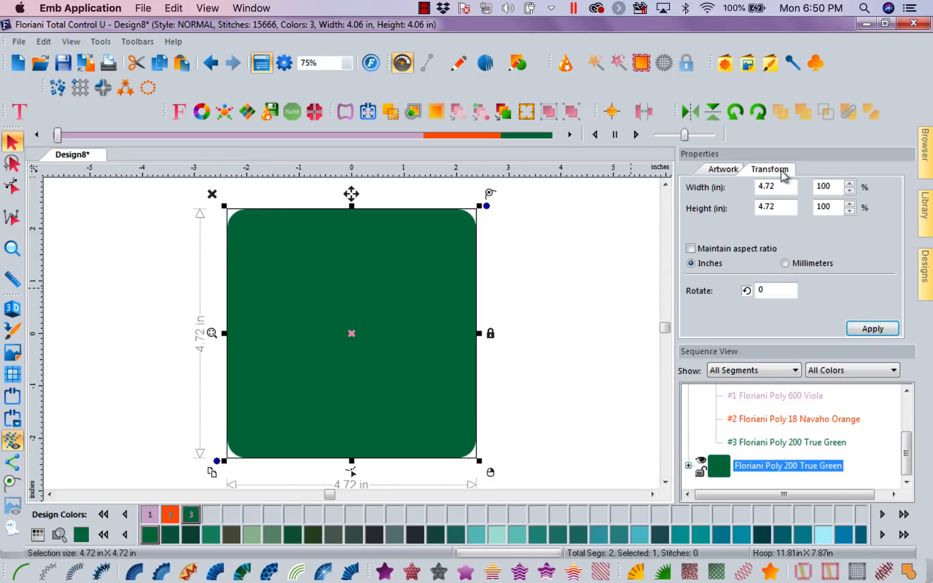
pyautogui.click(781, 188)
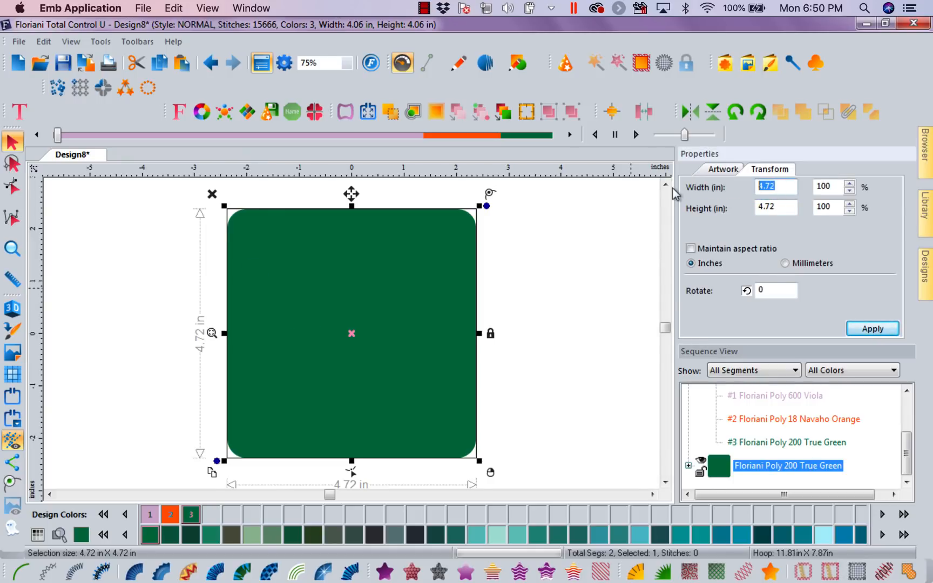
pyautogui.click(690, 249)
pyautogui.click(778, 187)
pyautogui.write('2')
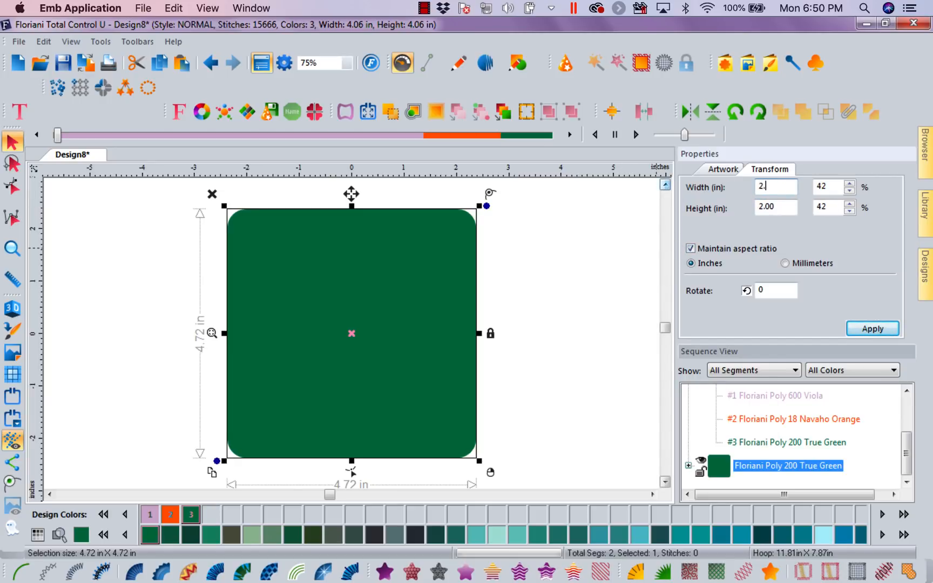
pyautogui.write('.5')
pyautogui.click(861, 329)
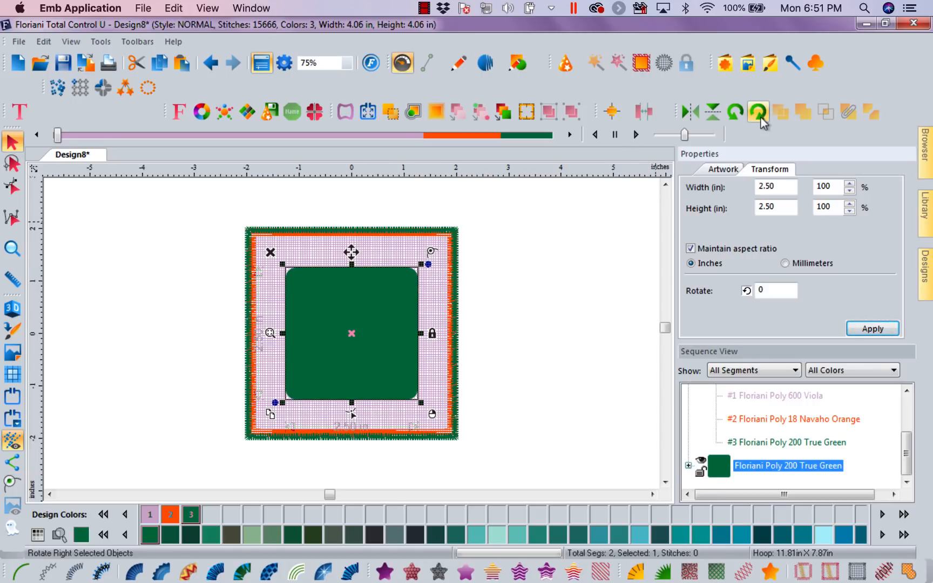
# Rotate the rounded square by 45 degrees into a diamond.
pyautogui.doubleClick(773, 290)
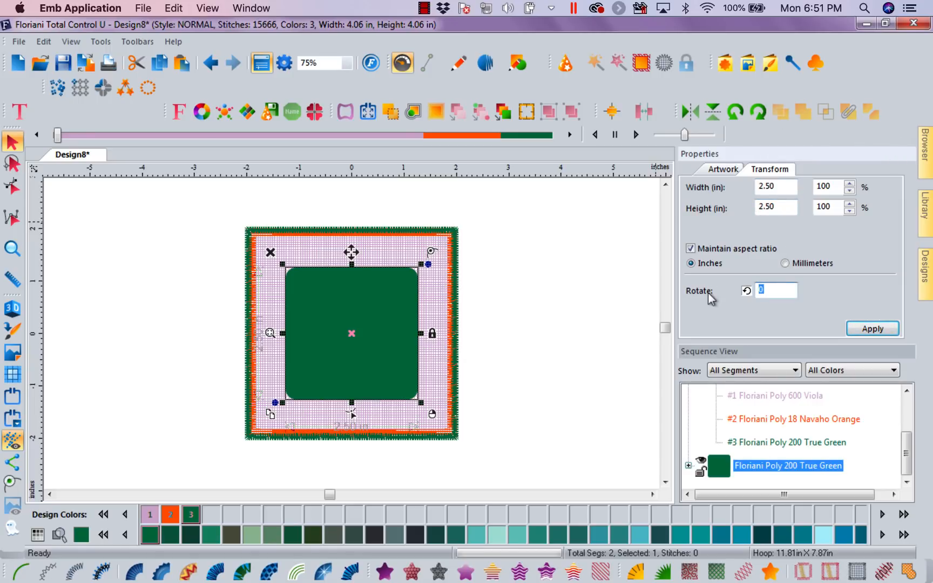
pyautogui.write('45')
pyautogui.click(870, 327)
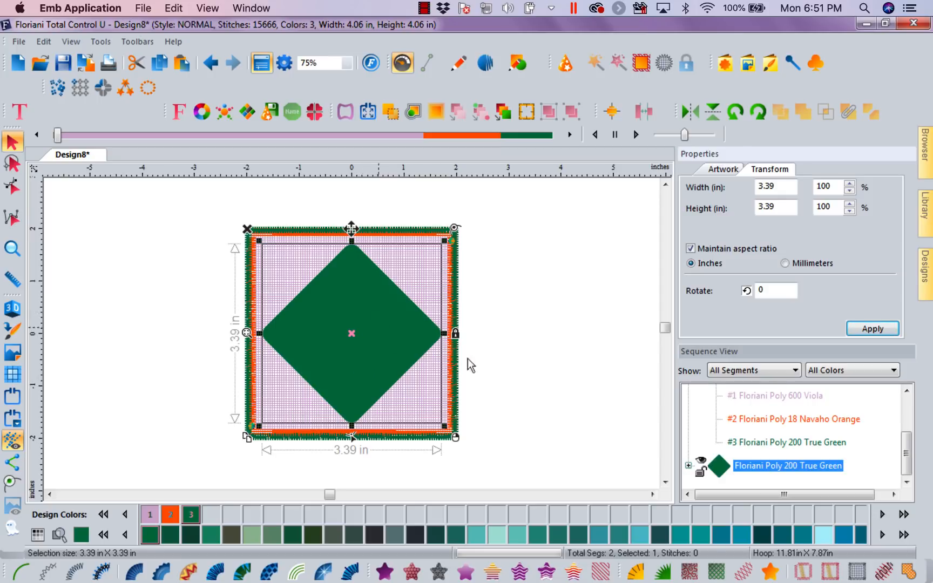
# Resize the rounded diamond proportionally to a height of 2 inches.
pyautogui.moveTo(781, 187); pyautogui.dragTo(692, 186)
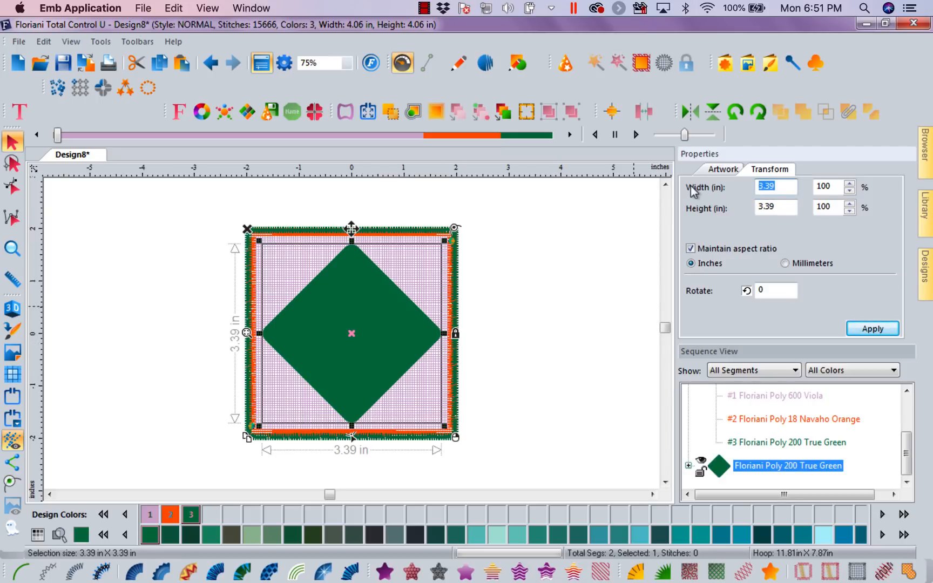
pyautogui.write('3.5')
pyautogui.press('Tab')
pyautogui.write('2')
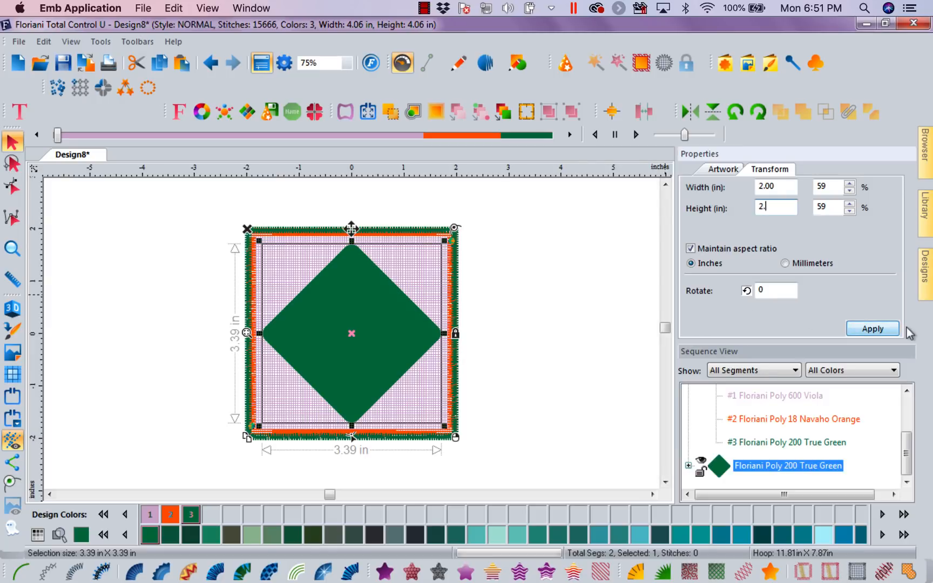
pyautogui.click(885, 330)
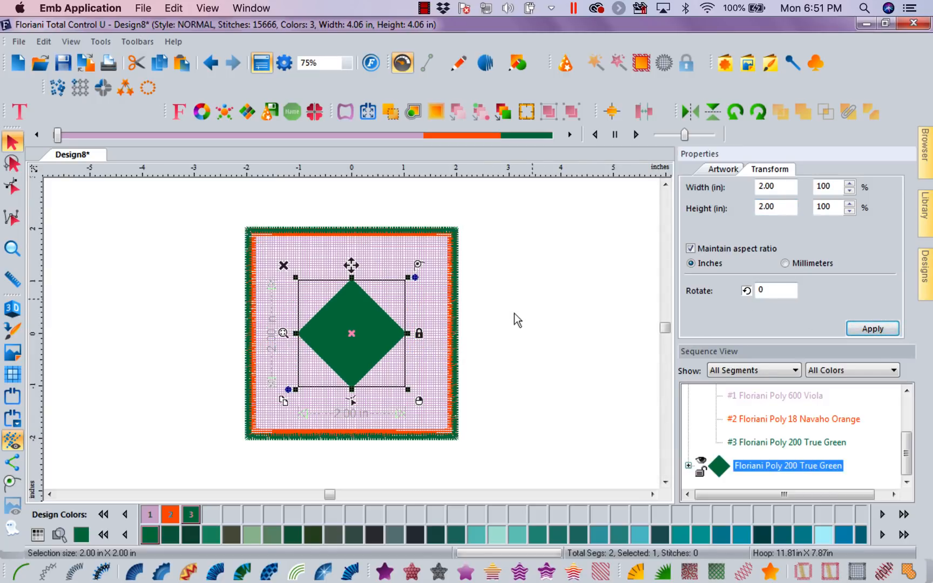
# Enlarge the rounded diamond freehand to about 2.41 inches and move it back near the middle of the lace square.
pyautogui.click(412, 393)
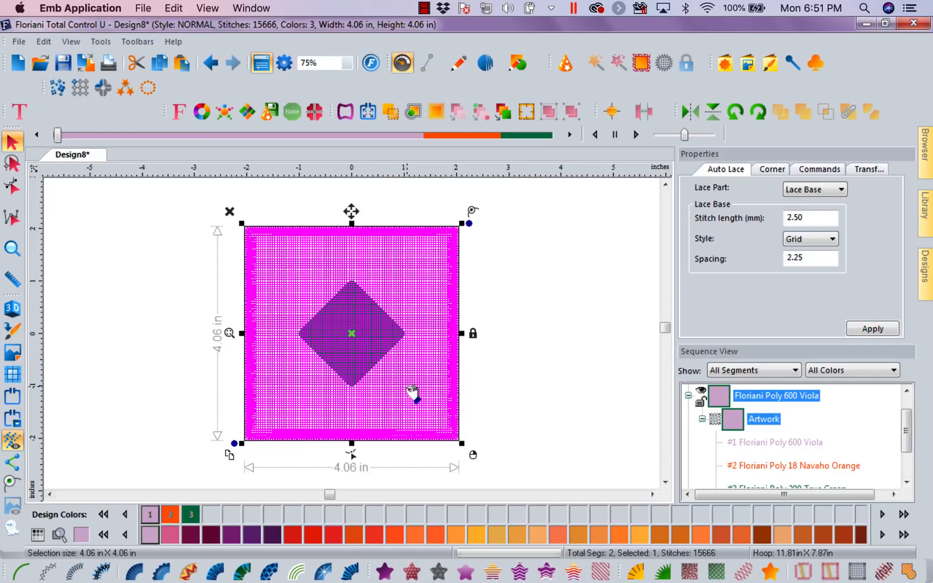
pyautogui.click(570, 347)
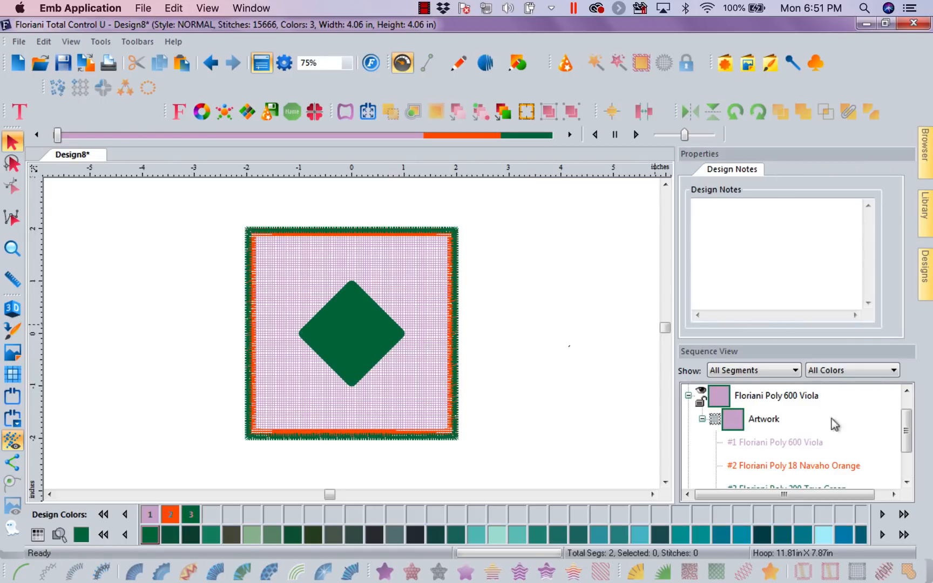
pyautogui.click(906, 482)
pyautogui.click(780, 466)
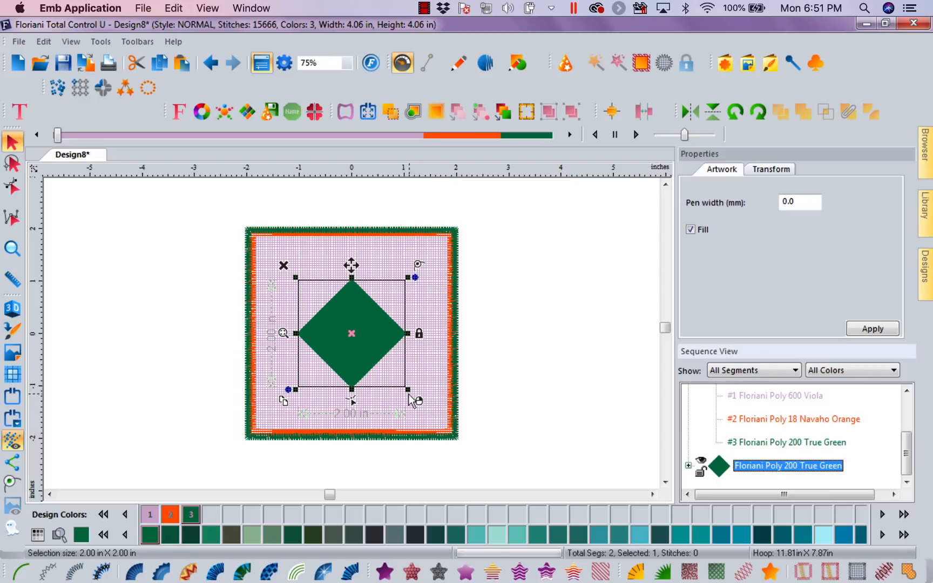
pyautogui.moveTo(407, 390); pyautogui.dragTo(430, 412)
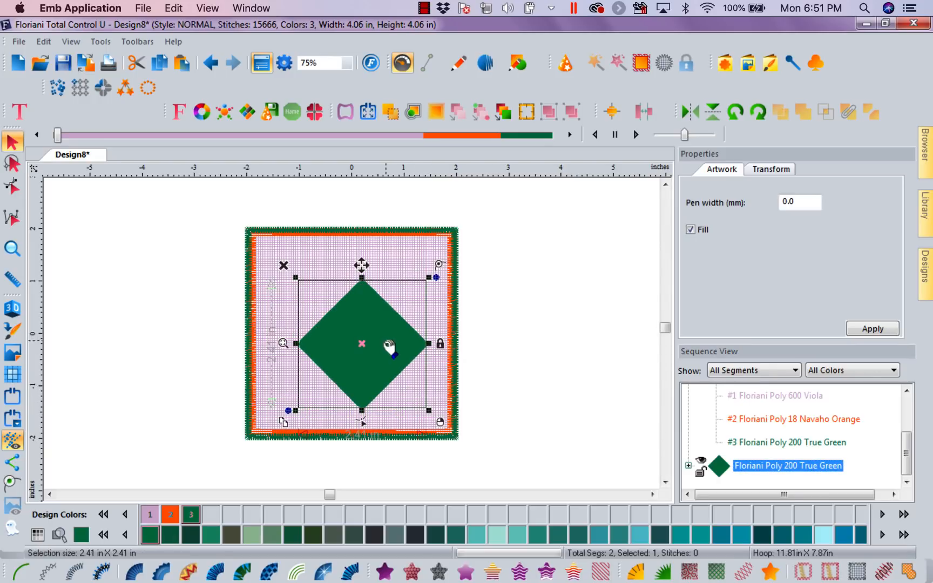
pyautogui.moveTo(368, 350); pyautogui.dragTo(358, 338)
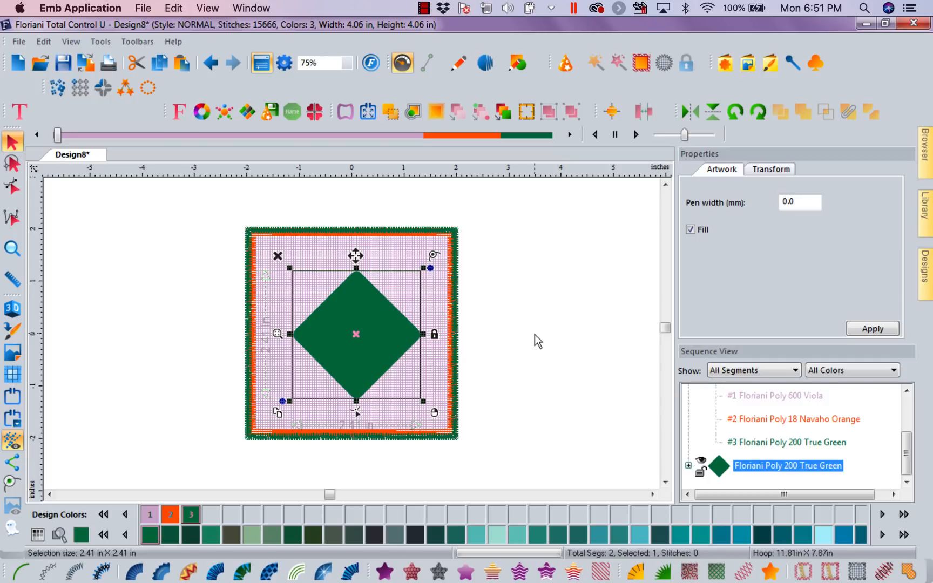
# Set the rounded diamond's width to 2.5 inches, keeping its proportions.
pyautogui.click(773, 168)
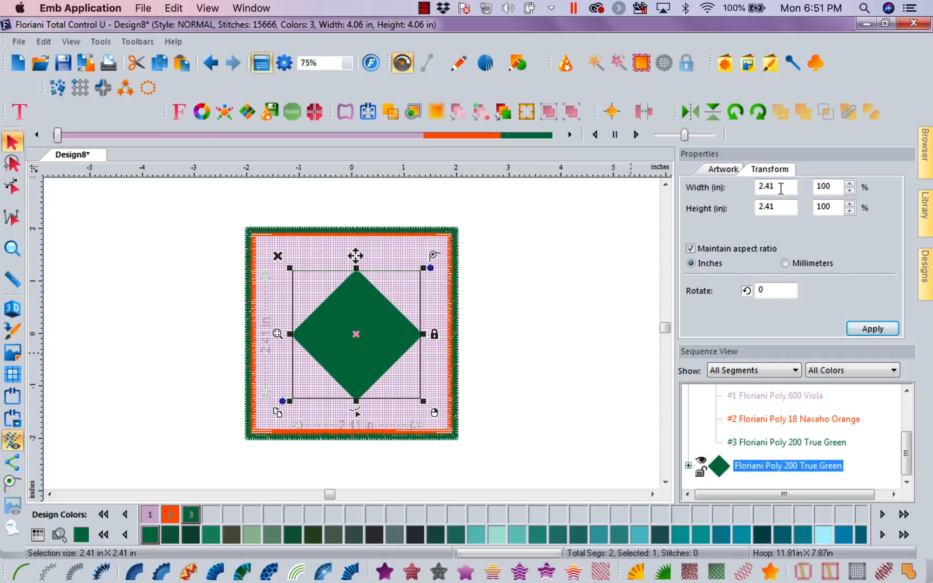
pyautogui.write('2.5')
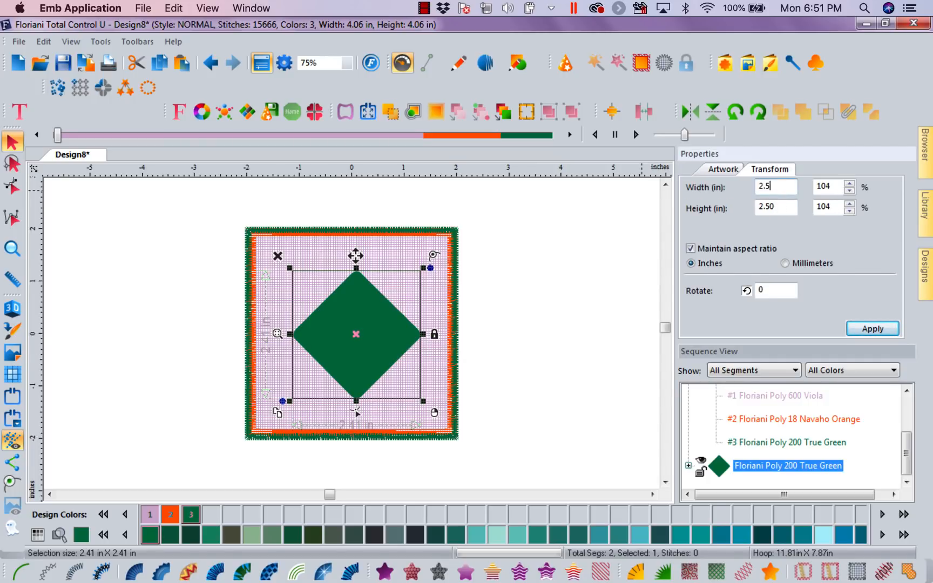
pyautogui.click(873, 329)
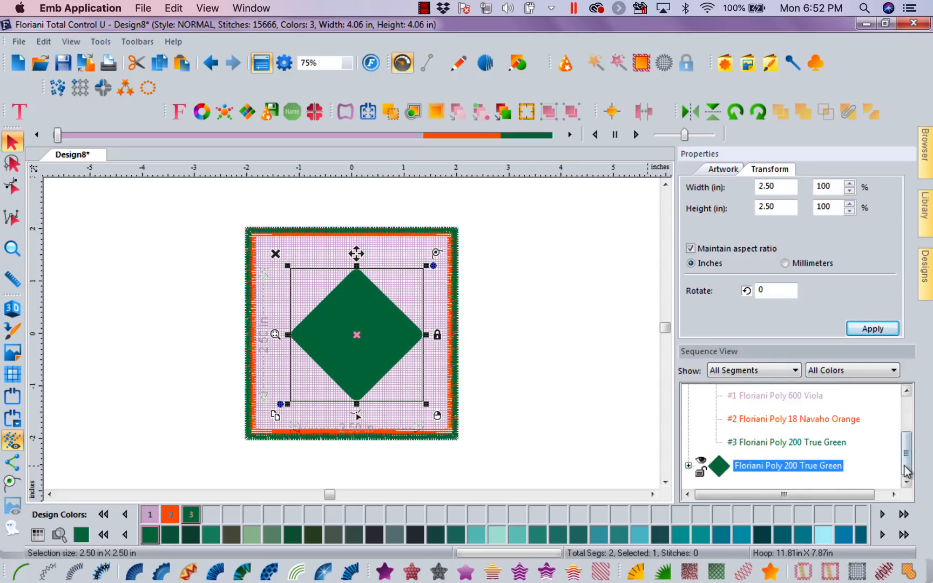
# Select all items in the design and align them on their common centre.
pyautogui.moveTo(908, 471); pyautogui.dragTo(907, 432)
pyautogui.click(700, 396)
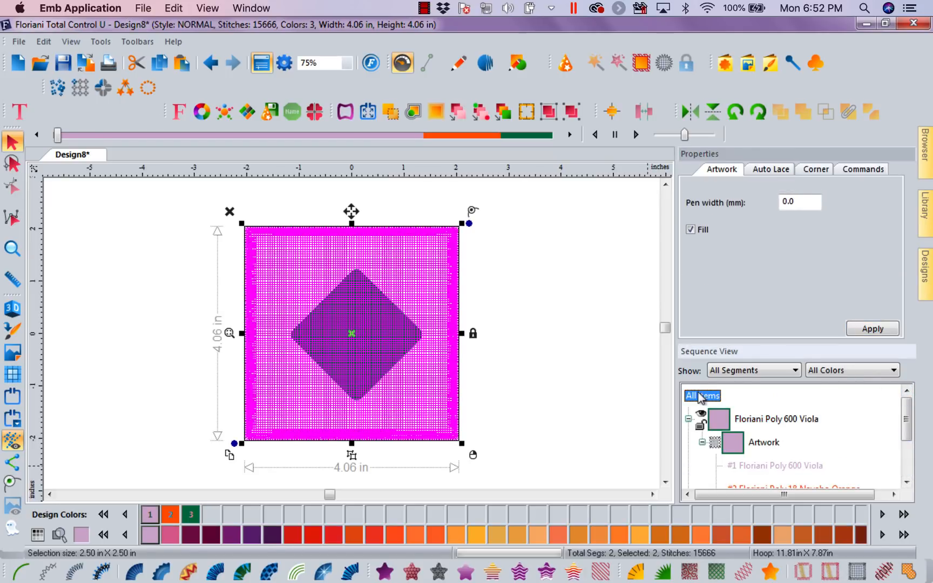
pyautogui.click(615, 111)
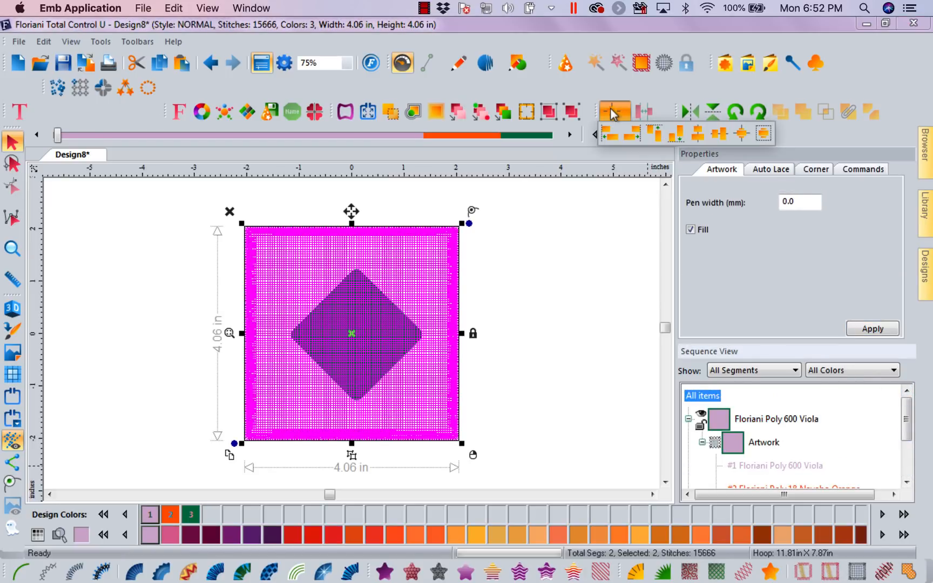
pyautogui.click(769, 140)
pyautogui.click(548, 319)
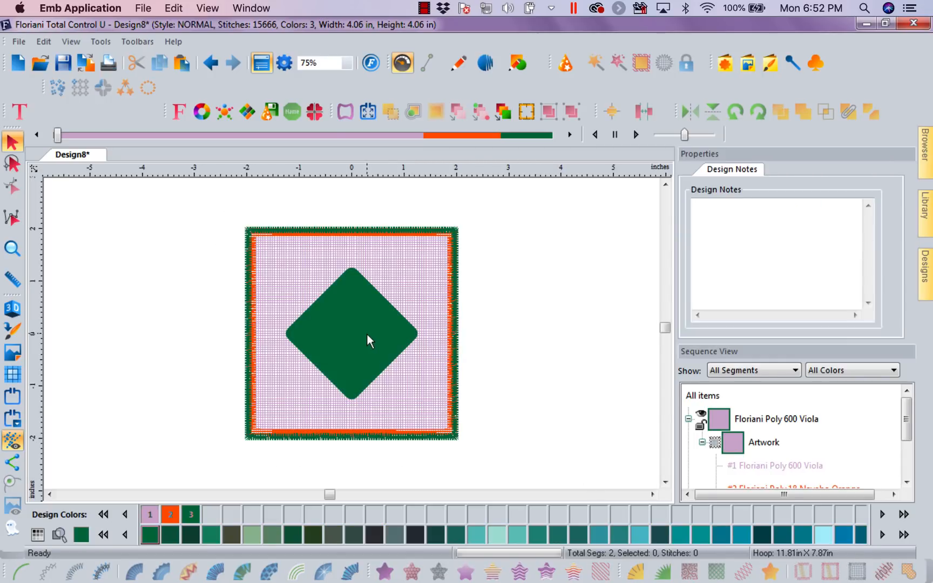
# Convert the rounded diamond artwork into Auto Lace.
pyautogui.moveTo(907, 432); pyautogui.dragTo(908, 470)
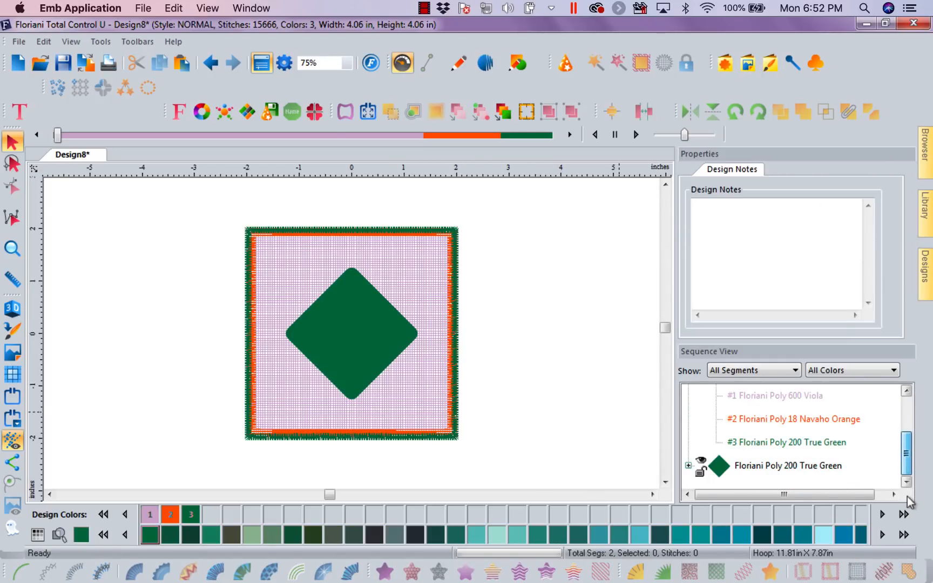
pyautogui.click(807, 467)
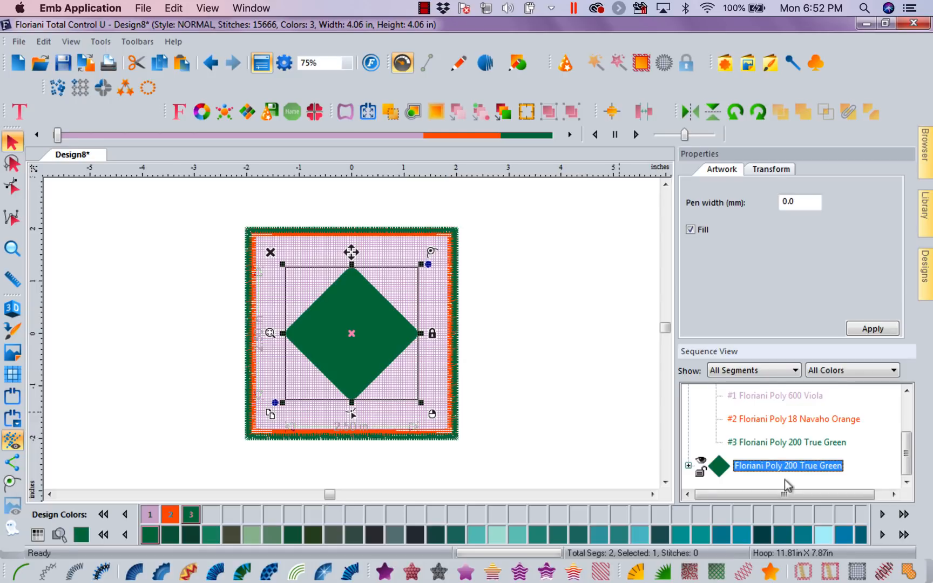
pyautogui.click(856, 571)
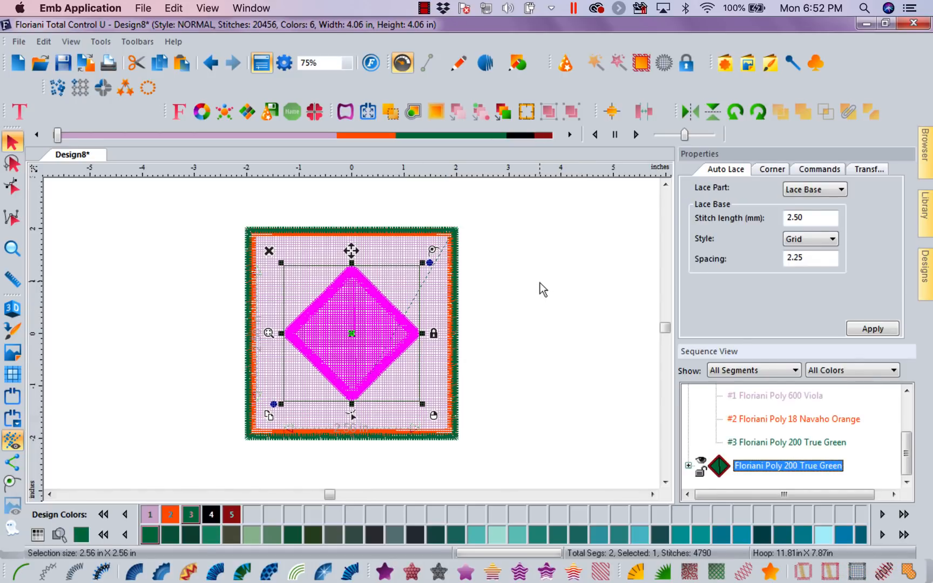
pyautogui.click(524, 305)
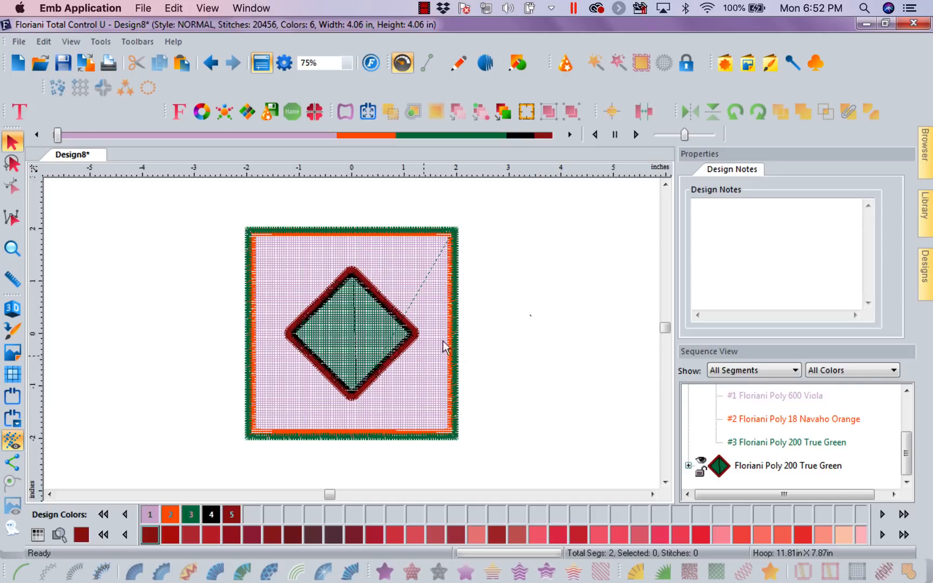
# Set the lace diamond's width to 3 inches, keeping its proportions.
pyautogui.click(786, 462)
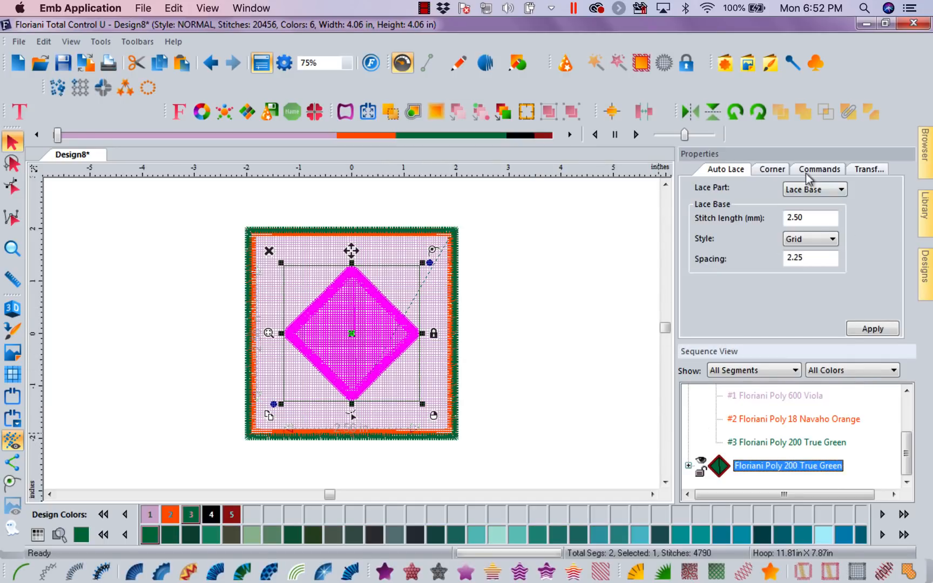
pyautogui.click(869, 170)
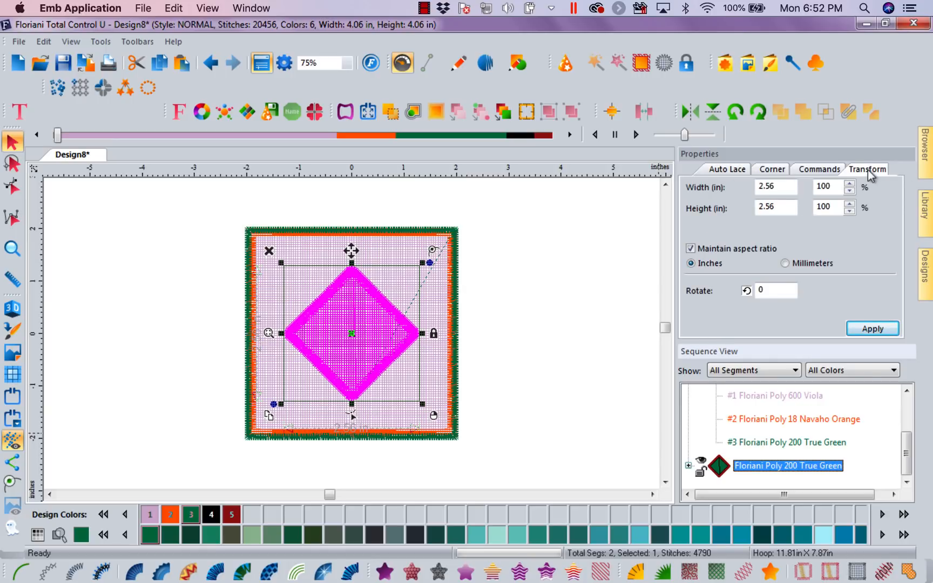
pyautogui.doubleClick(781, 188)
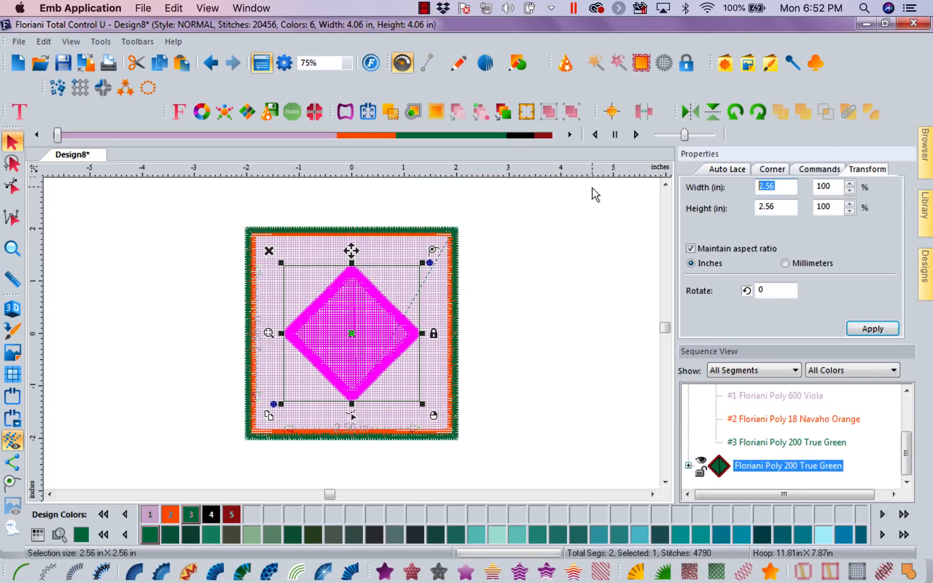
pyautogui.write('3')
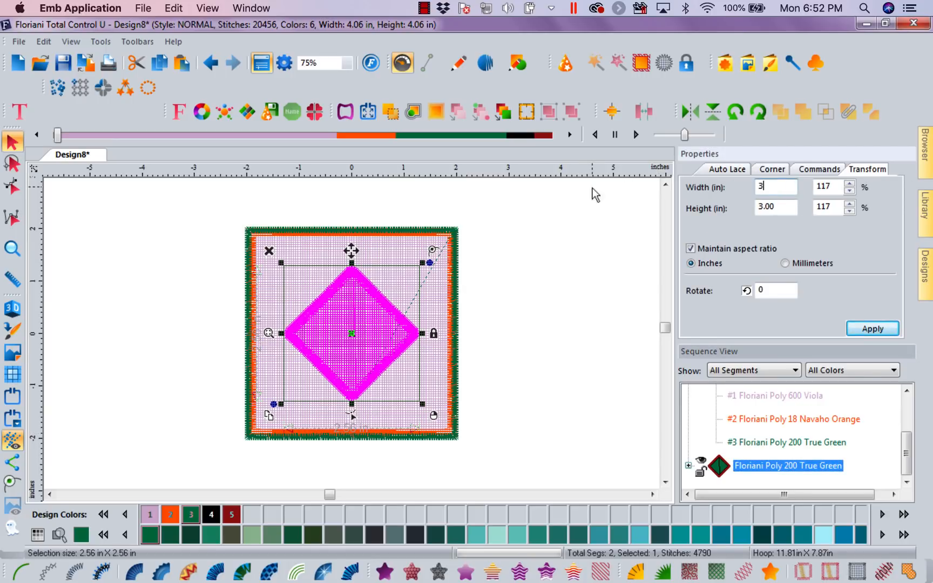
pyautogui.click(862, 328)
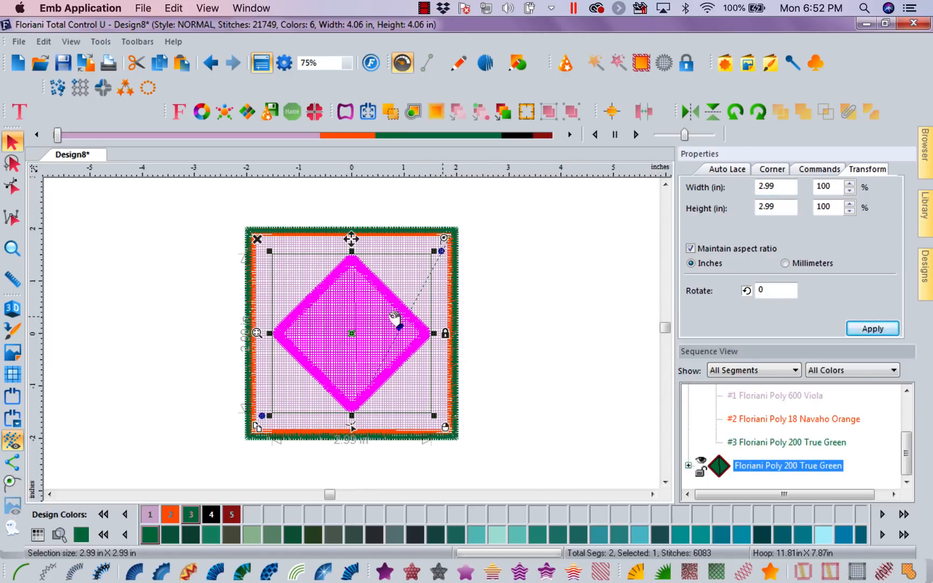
pyautogui.click(602, 323)
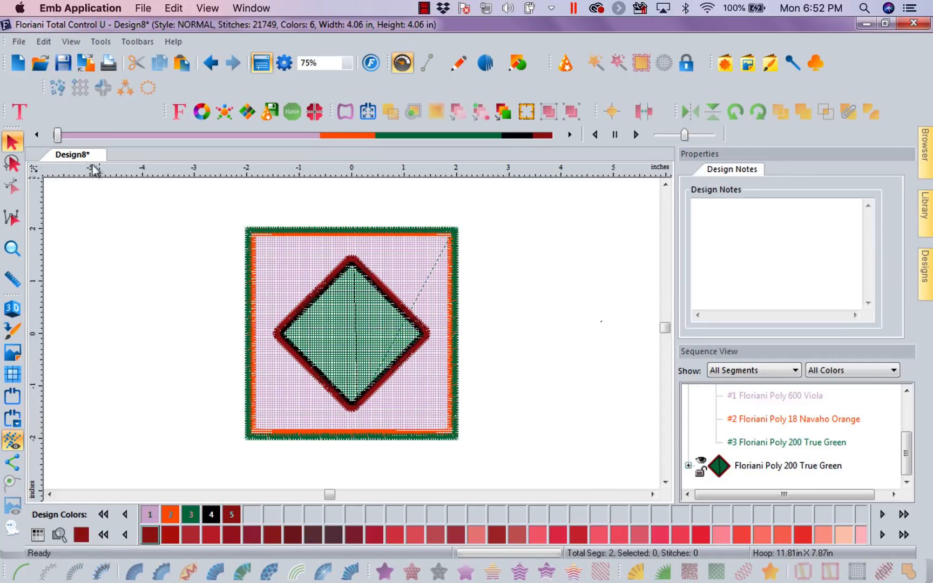
# Add a monogram beside the lace square and enter the letters LQK.
pyautogui.click(21, 113)
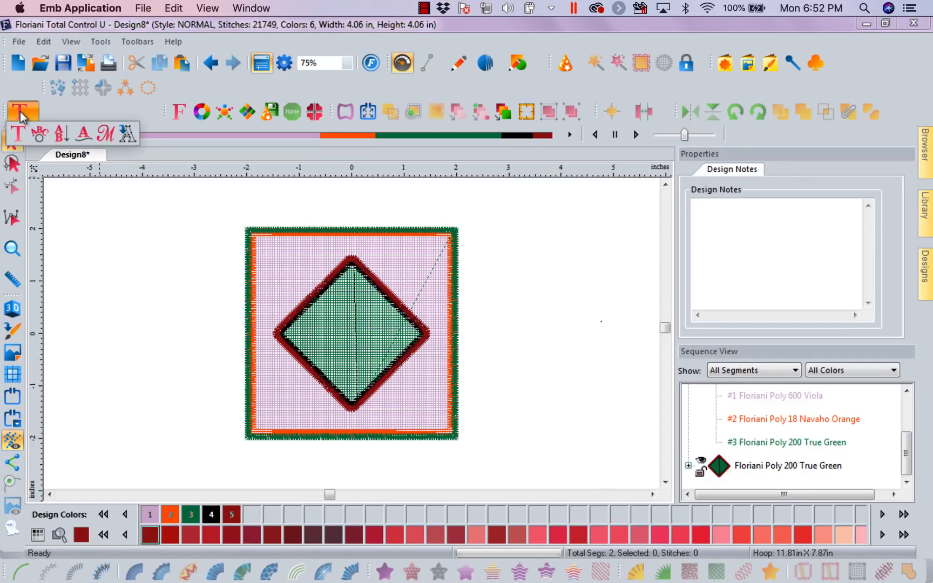
pyautogui.click(104, 133)
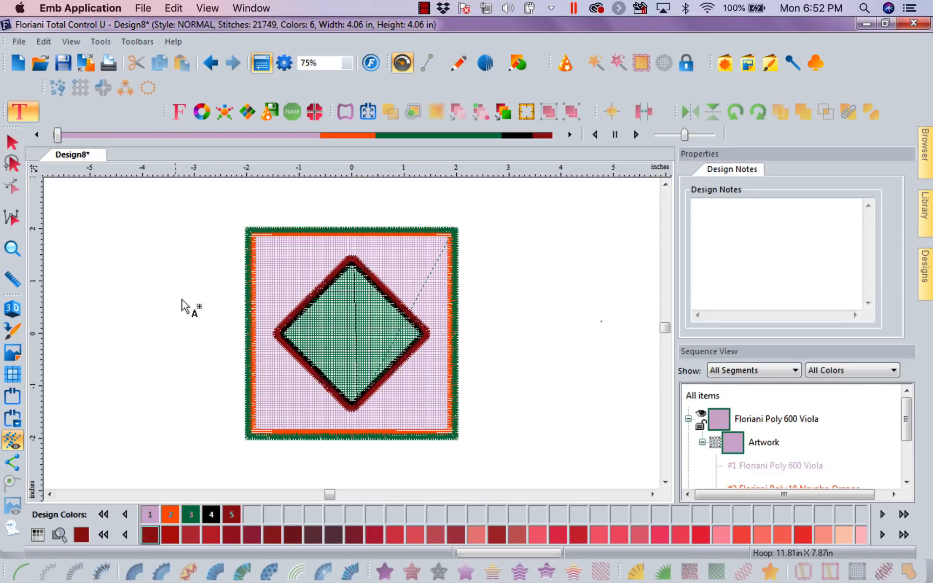
pyautogui.click(566, 308)
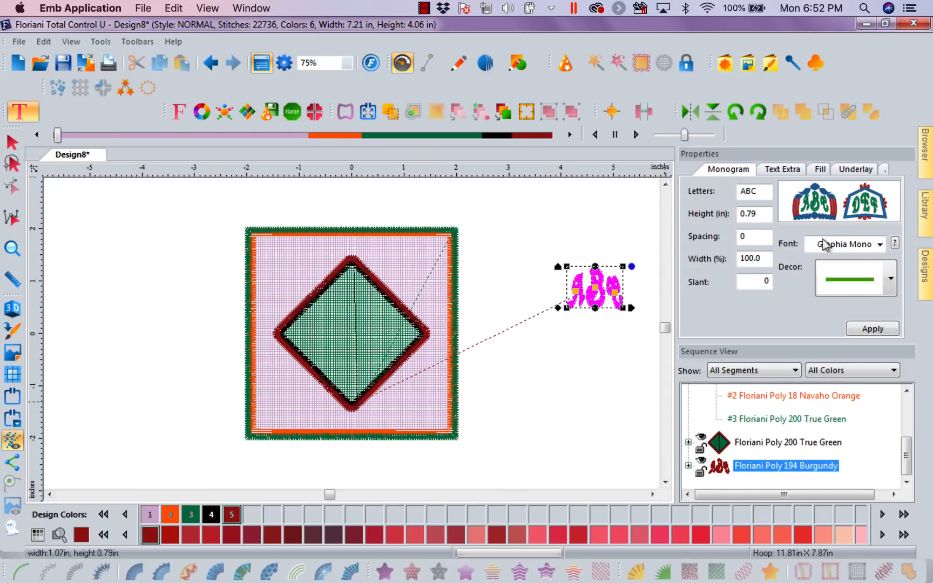
pyautogui.moveTo(765, 195); pyautogui.dragTo(644, 200)
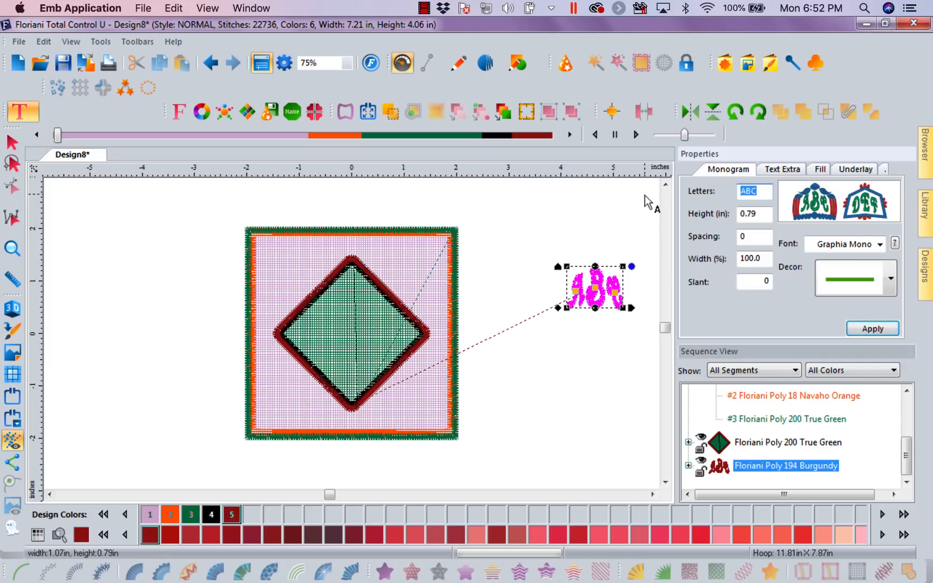
pyautogui.write('LQK')
# Give the LQK monogram the Monogram Serif font and a height of 1.5 inches.
pyautogui.doubleClick(766, 213)
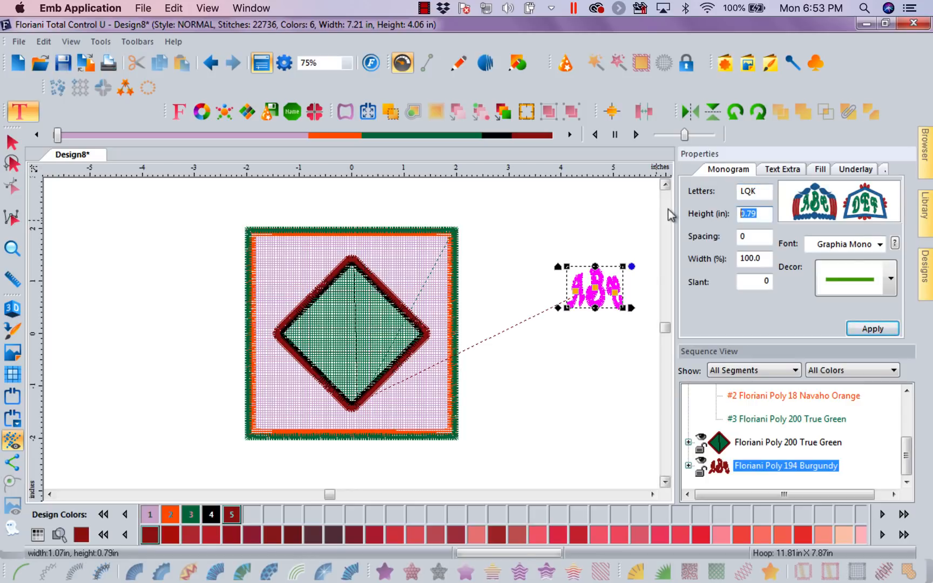
pyautogui.write('1.5')
pyautogui.click(880, 246)
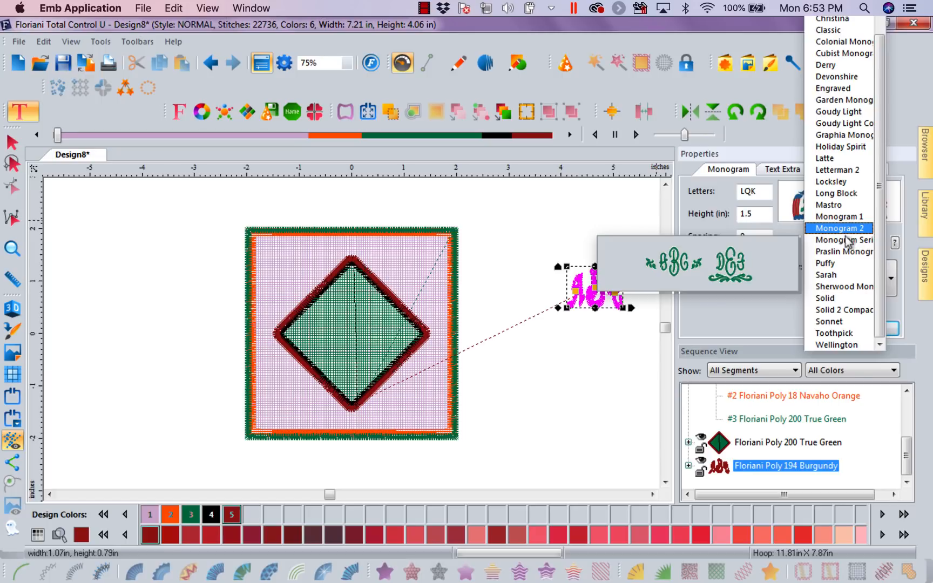
pyautogui.click(846, 240)
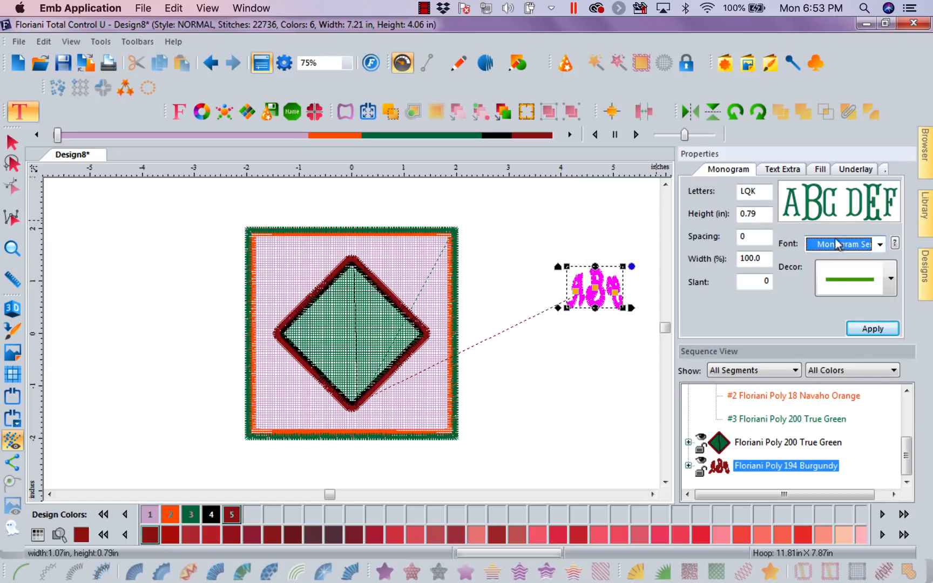
pyautogui.doubleClick(752, 213)
pyautogui.write('1.5')
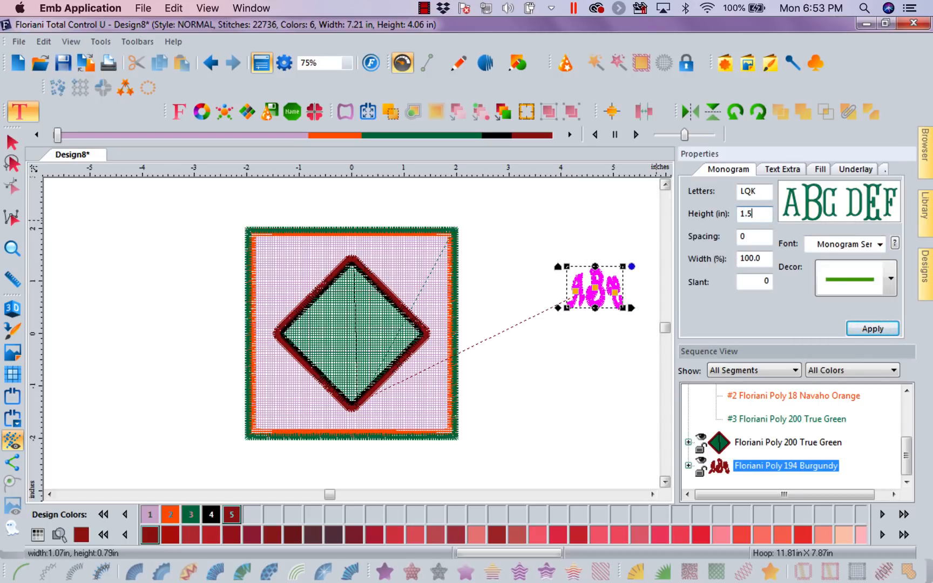
pyautogui.click(880, 330)
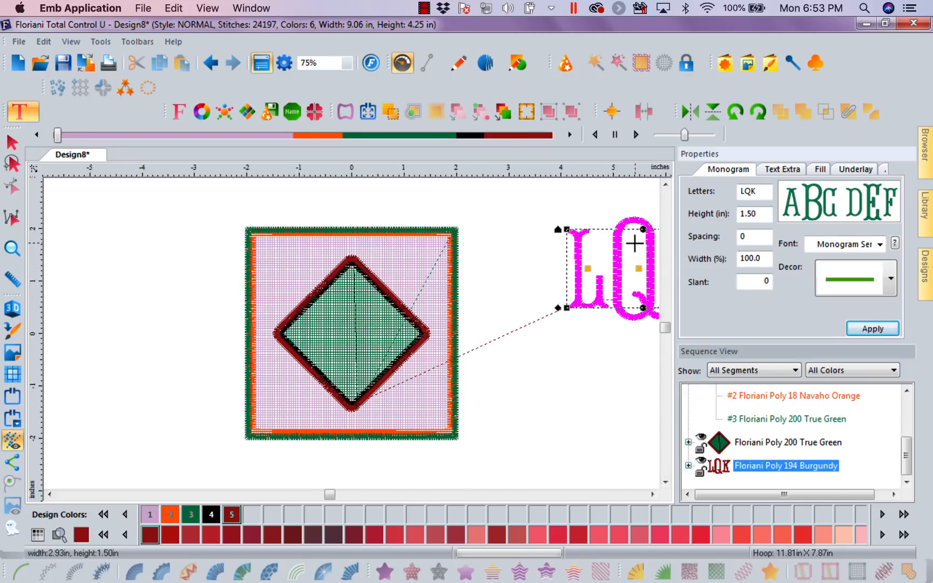
# Reduce the LQK monogram's height to 0.75 inches and position it in the middle of the lace diamond.
pyautogui.moveTo(634, 244); pyautogui.dragTo(351, 311)
pyautogui.moveTo(765, 214); pyautogui.dragTo(660, 211)
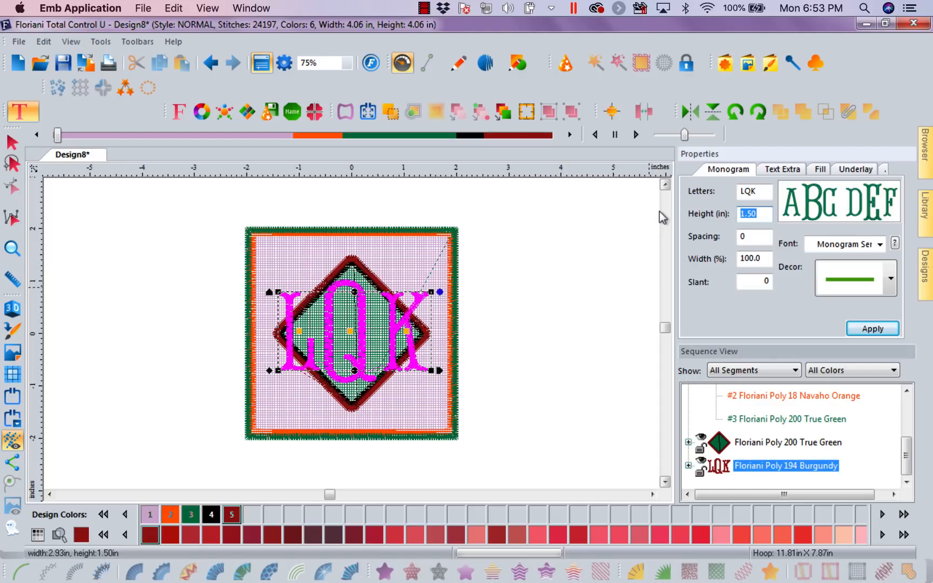
pyautogui.write('.')
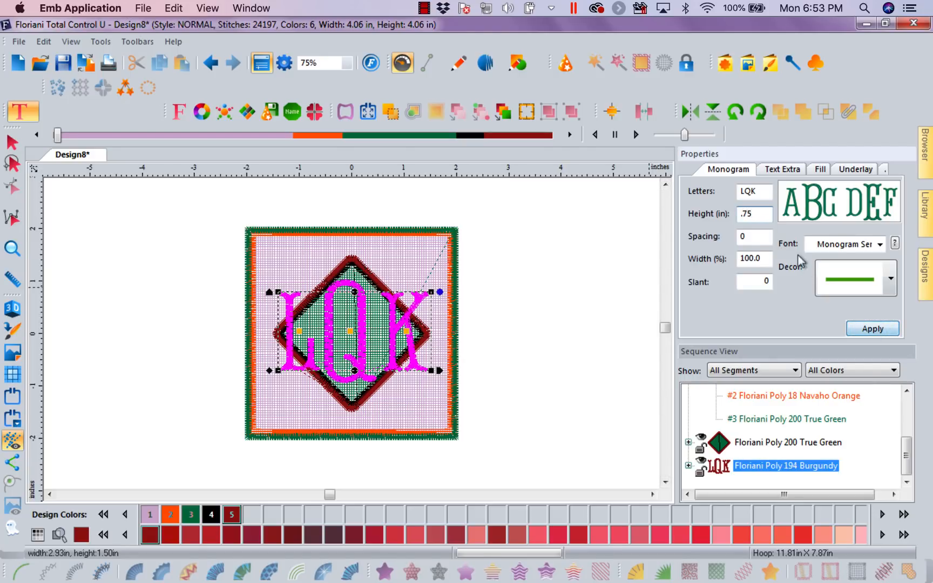
pyautogui.moveTo(766, 215); pyautogui.dragTo(646, 212)
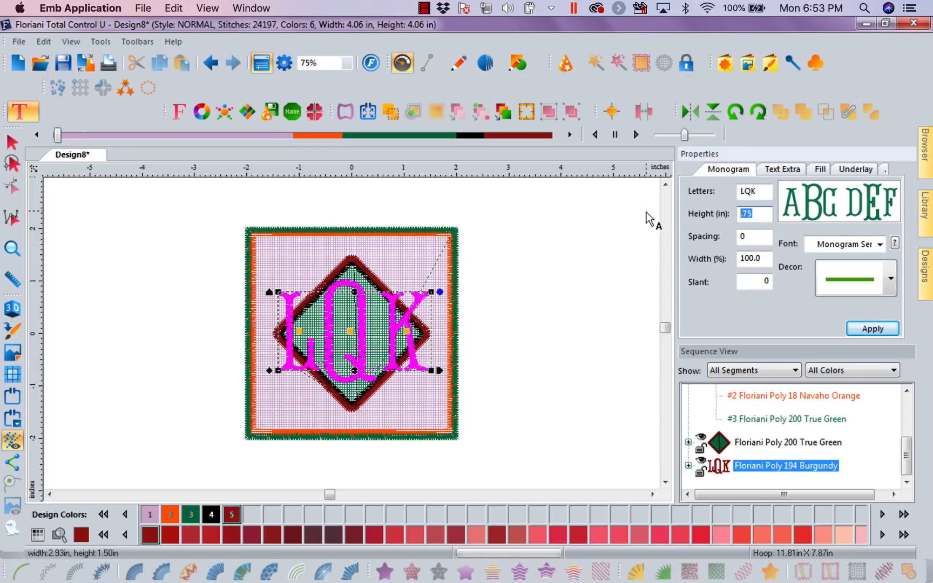
pyautogui.write('.75')
pyautogui.click(872, 329)
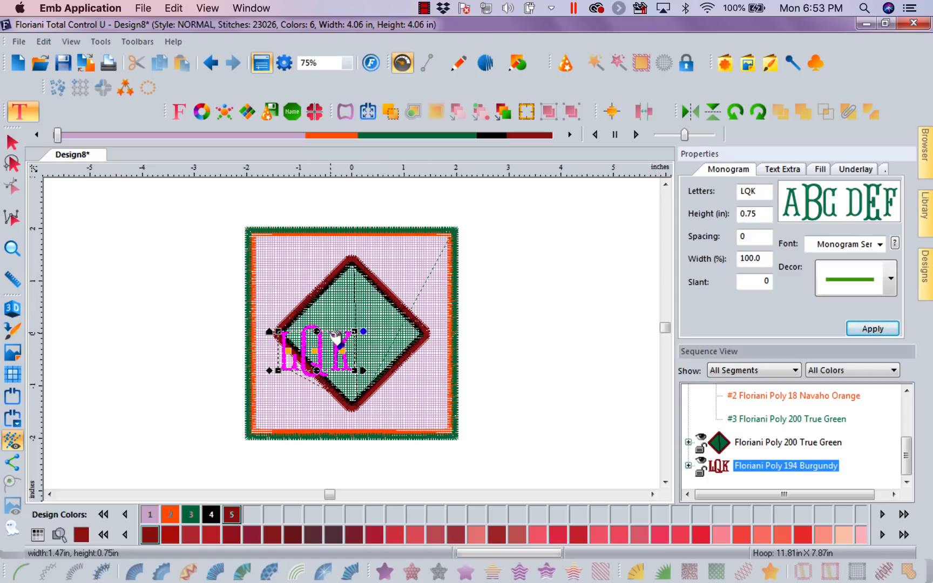
pyautogui.moveTo(336, 337); pyautogui.dragTo(370, 318)
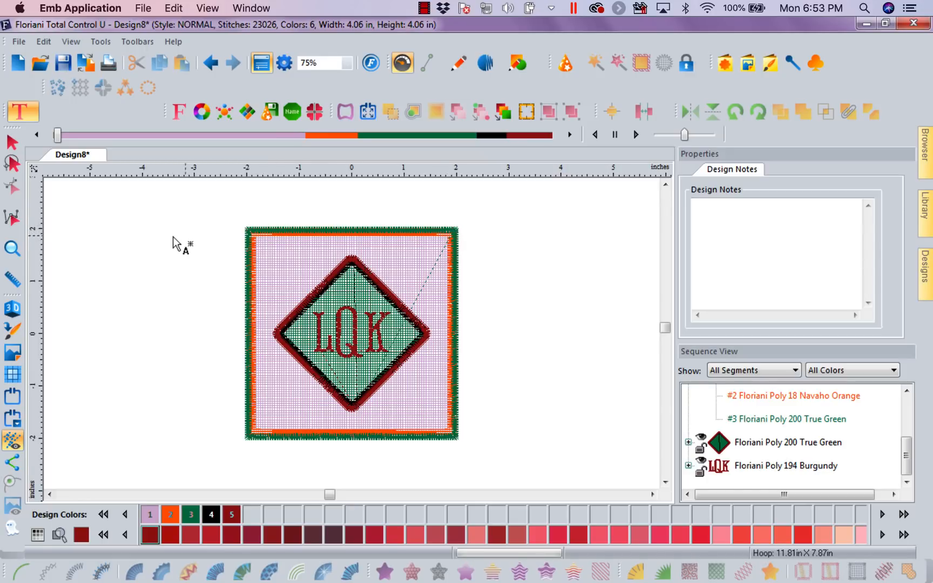
pyautogui.moveTo(909, 454); pyautogui.dragTo(910, 397)
pyautogui.click(794, 416)
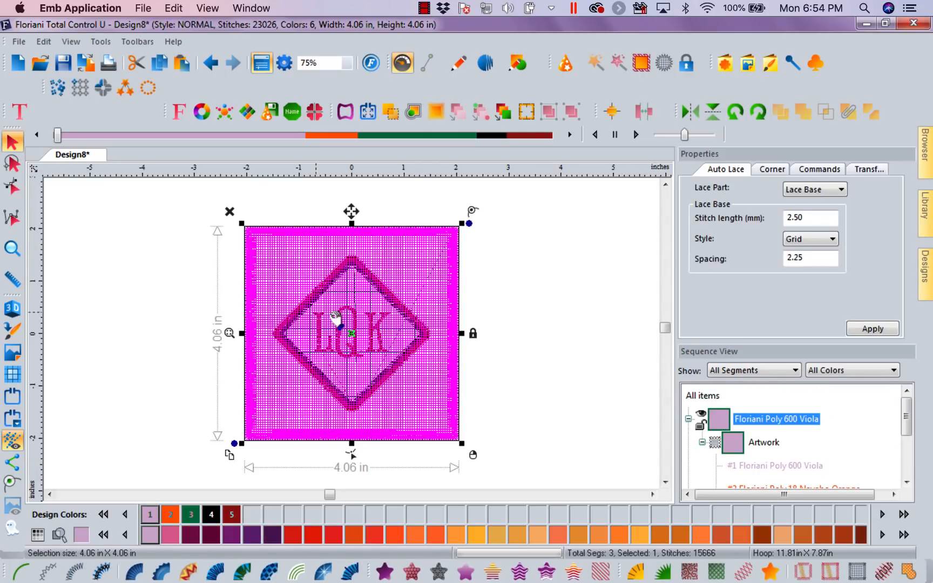
pyautogui.click(540, 258)
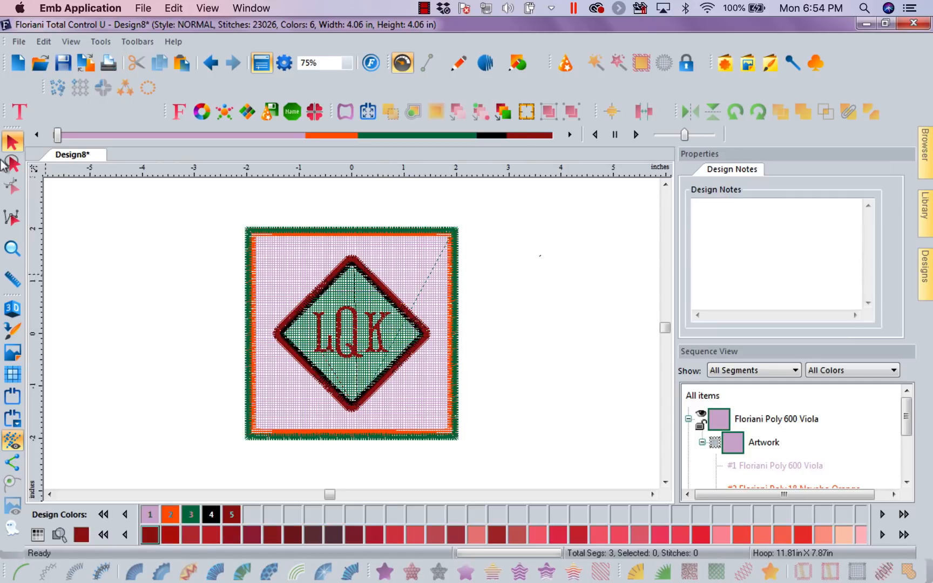
# Create a new design and insert the tree from the Custom Shapes library.
pyautogui.click(21, 70)
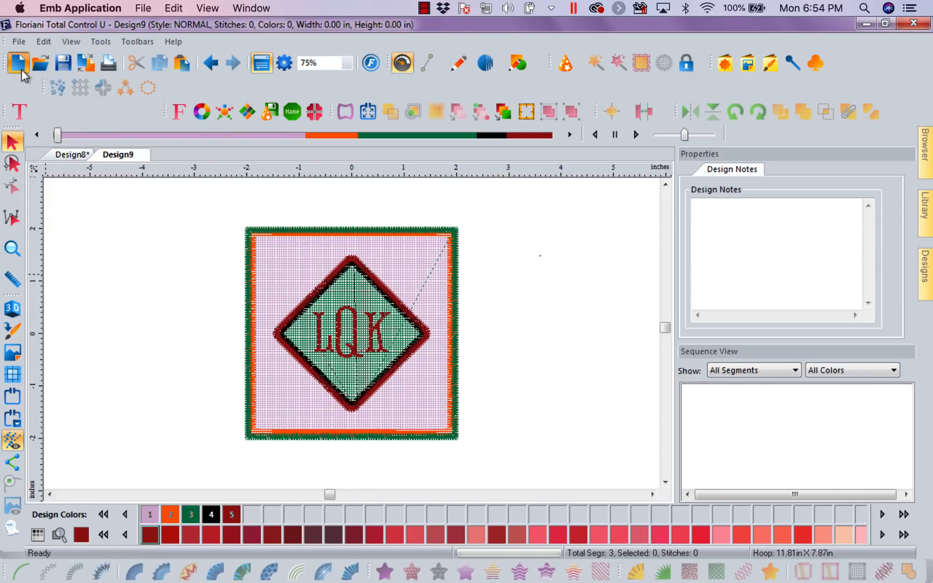
pyautogui.click(726, 63)
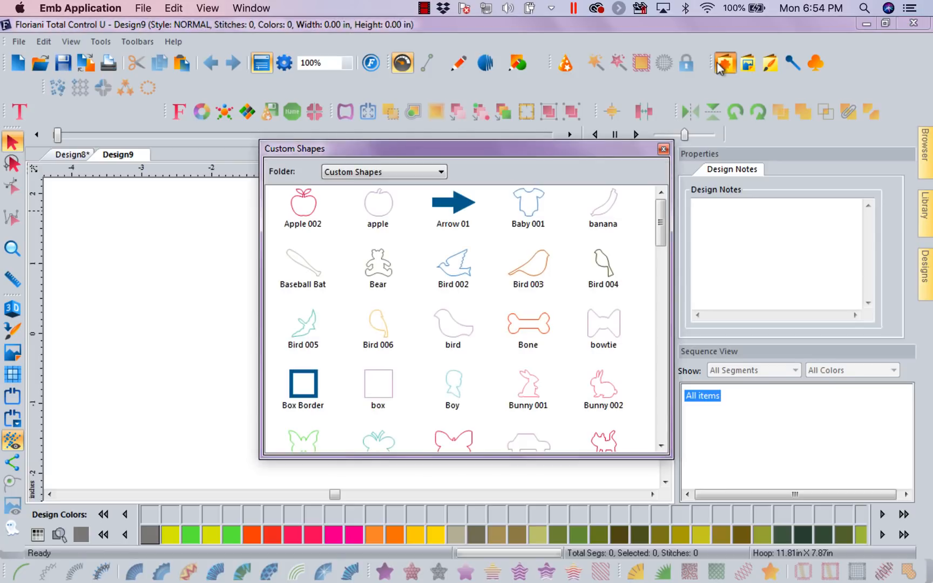
pyautogui.moveTo(663, 213); pyautogui.dragTo(675, 427)
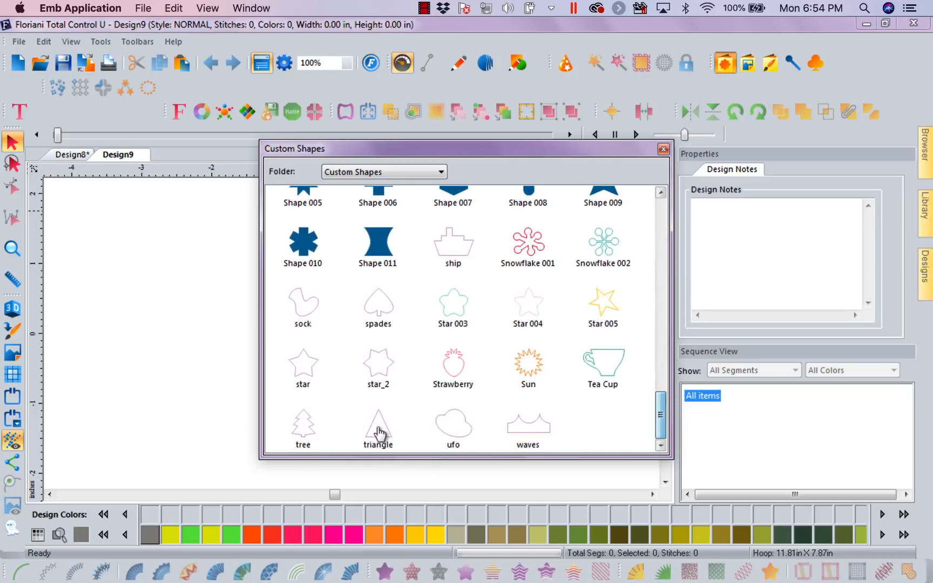
pyautogui.doubleClick(304, 432)
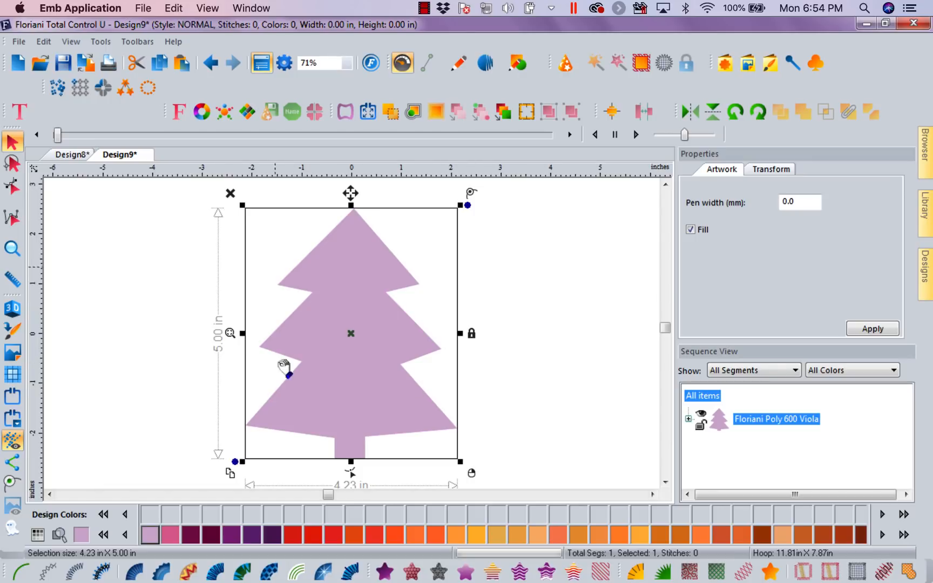
pyautogui.click(542, 287)
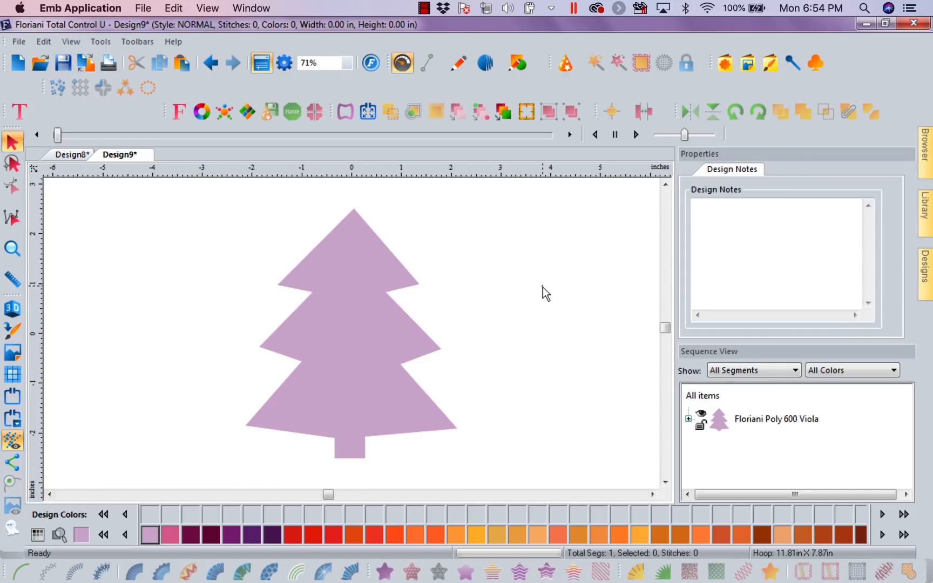
# Convert the tree artwork to Auto Lace with its default lace settings.
pyautogui.click(397, 313)
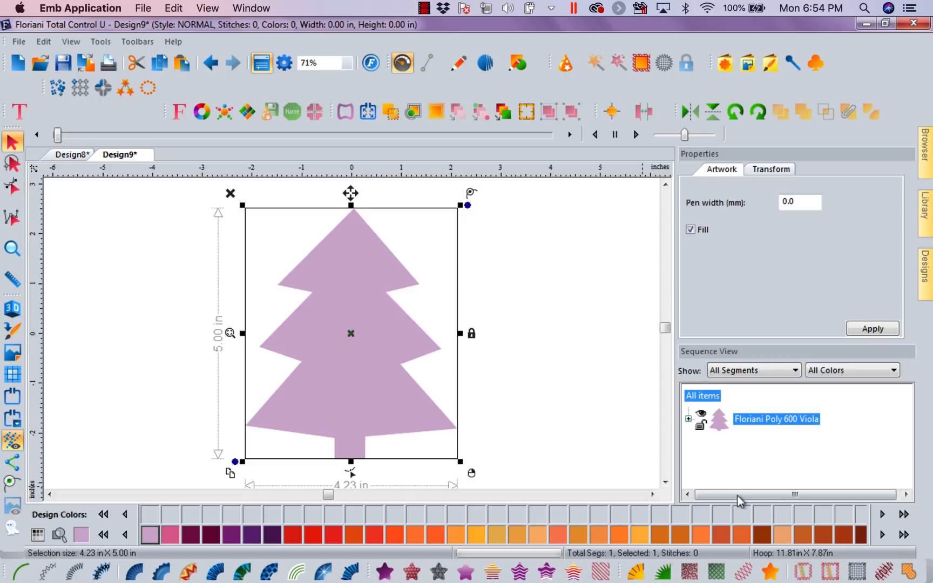
pyautogui.click(857, 571)
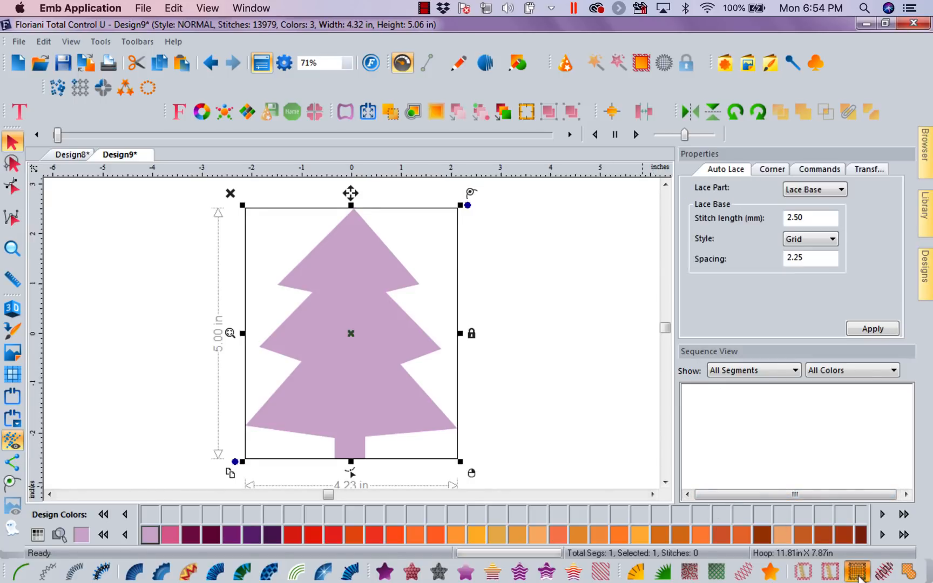
pyautogui.click(570, 369)
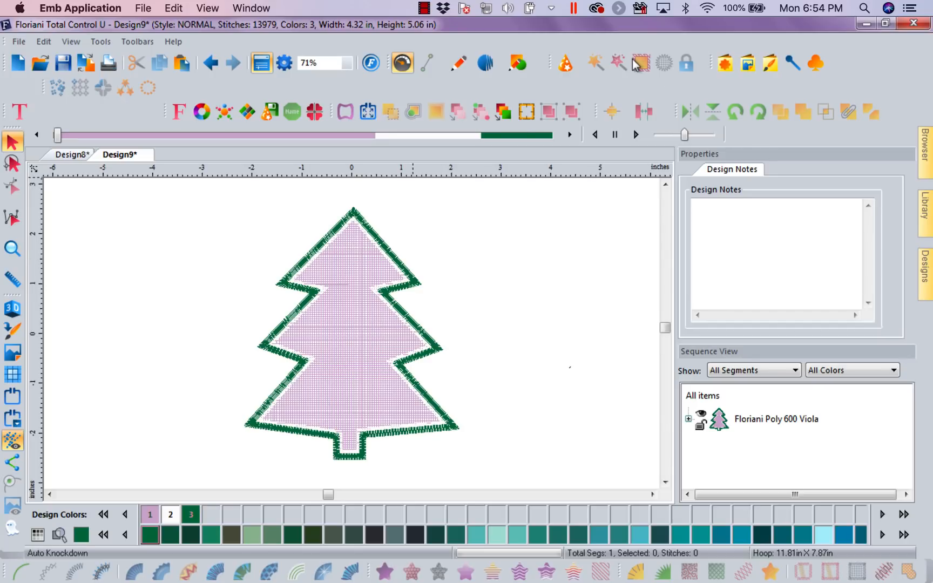
# Draw an upright ellipse about 0.72 by 1.07 inches beside the upper part of the lace tree.
pyautogui.click(518, 63)
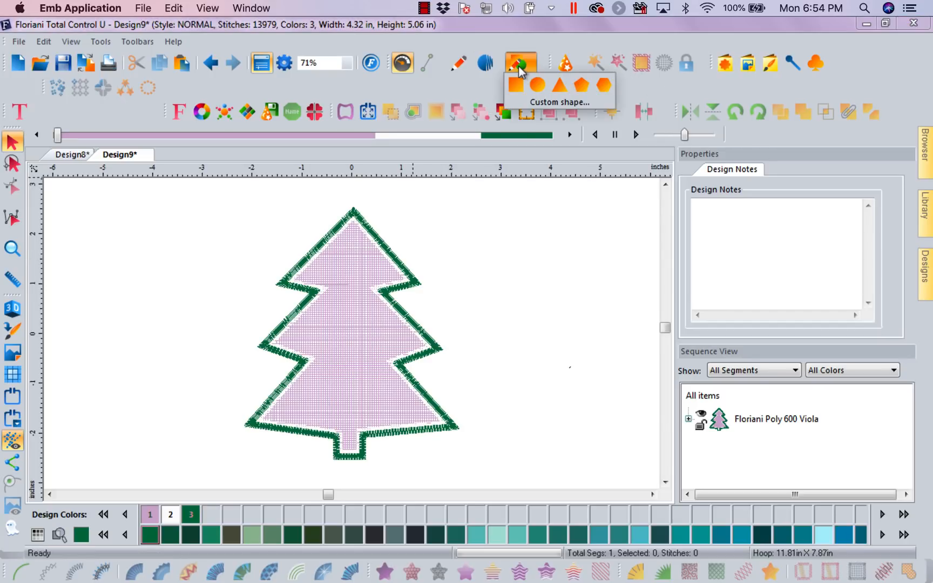
pyautogui.click(538, 88)
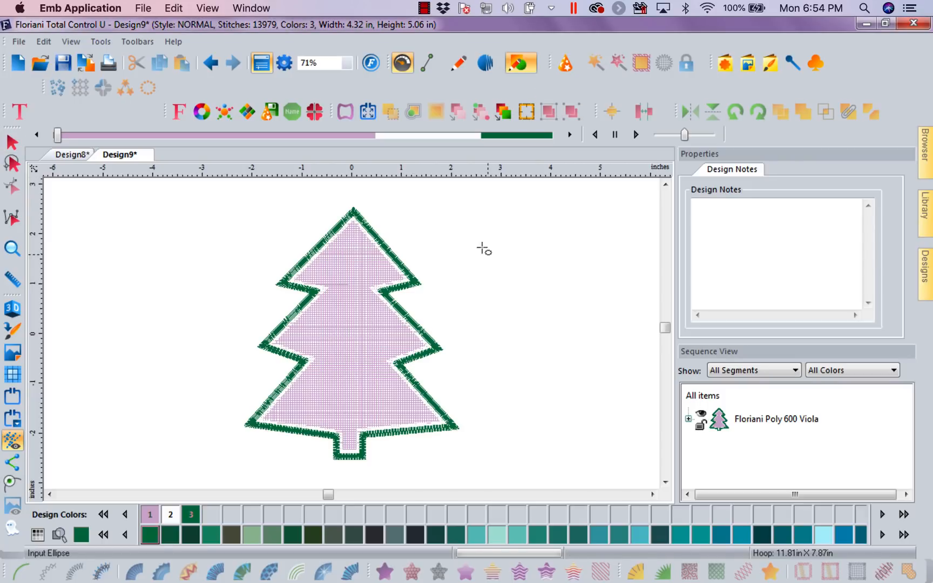
pyautogui.moveTo(463, 218); pyautogui.dragTo(500, 270)
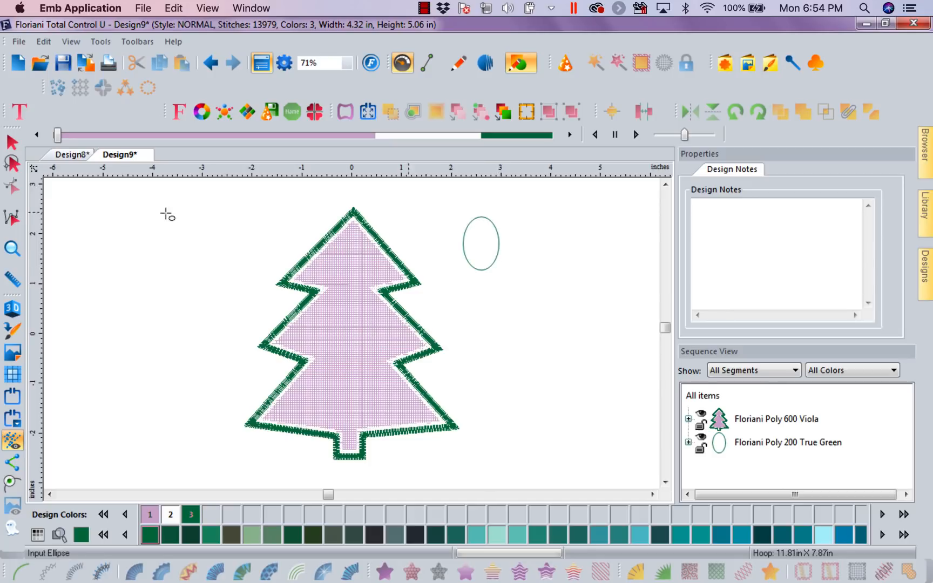
# Convert the ellipse to a Steil stitch and set its width to 2 mm.
pyautogui.click(12, 142)
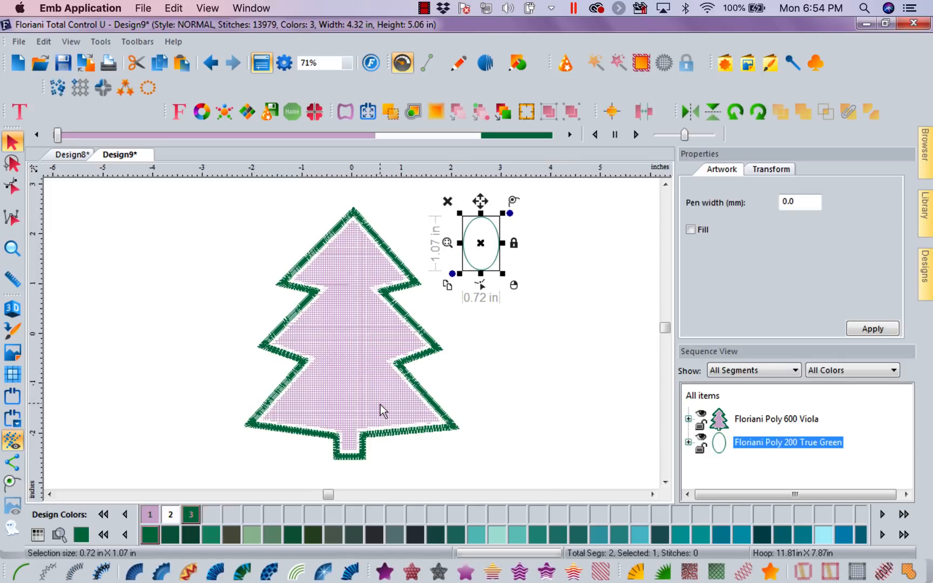
pyautogui.click(74, 572)
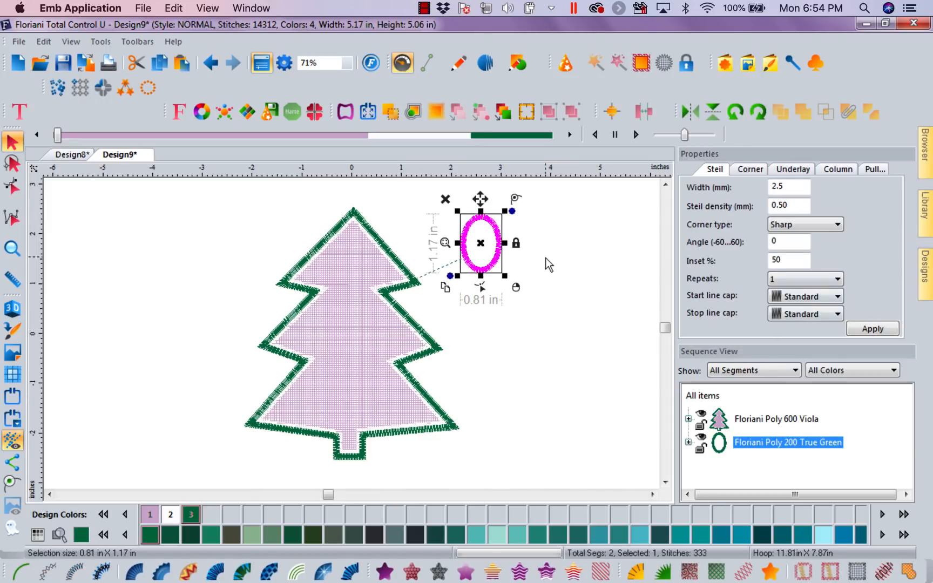
pyautogui.click(795, 190)
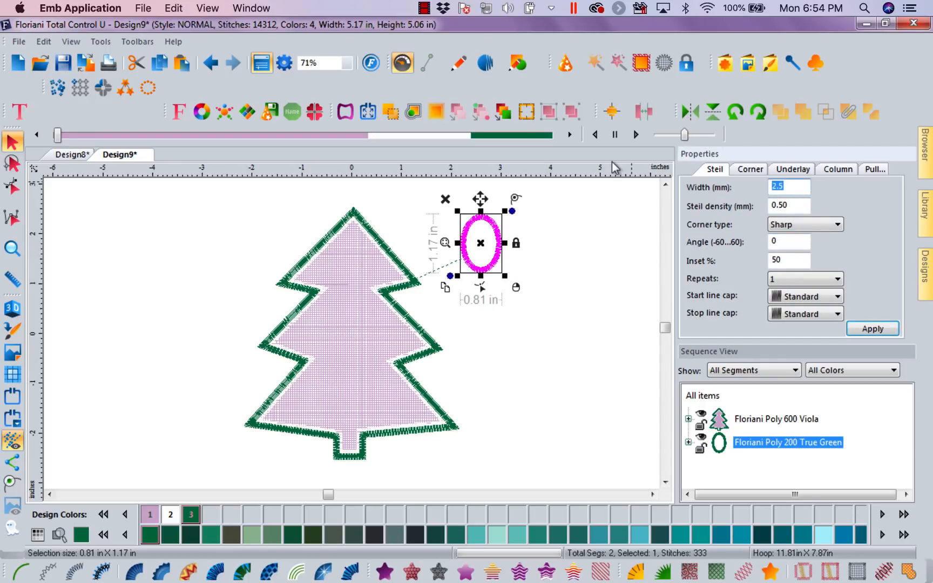
pyautogui.write('2')
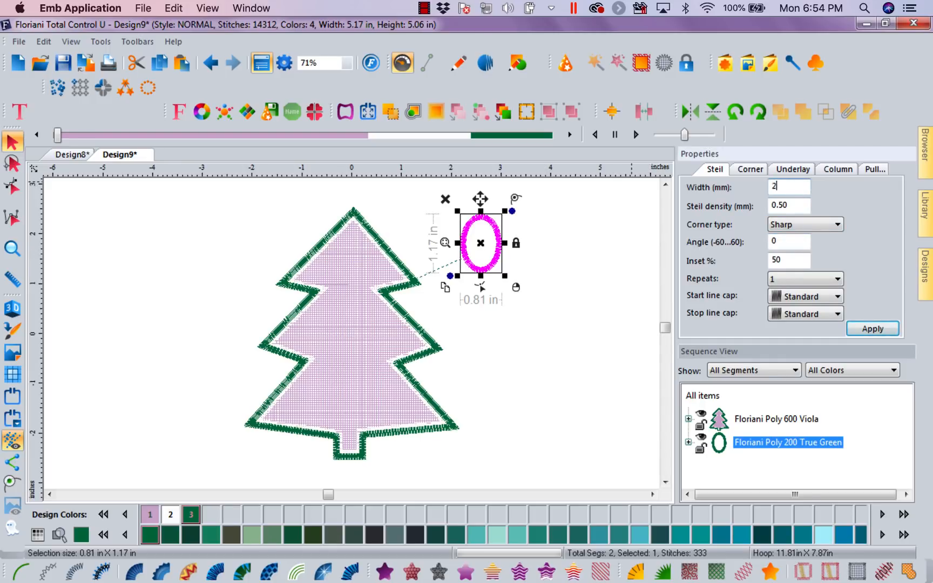
pyautogui.click(873, 329)
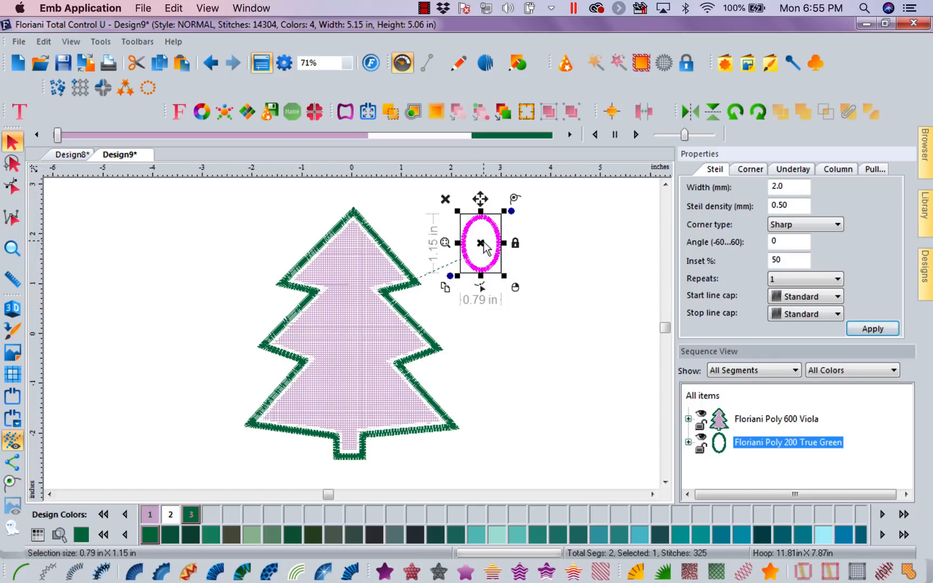
# Place the ellipse on the tree's tip as a hanging loop and move it ahead of the tree in the stitching sequence.
pyautogui.moveTo(481, 244); pyautogui.dragTo(361, 197)
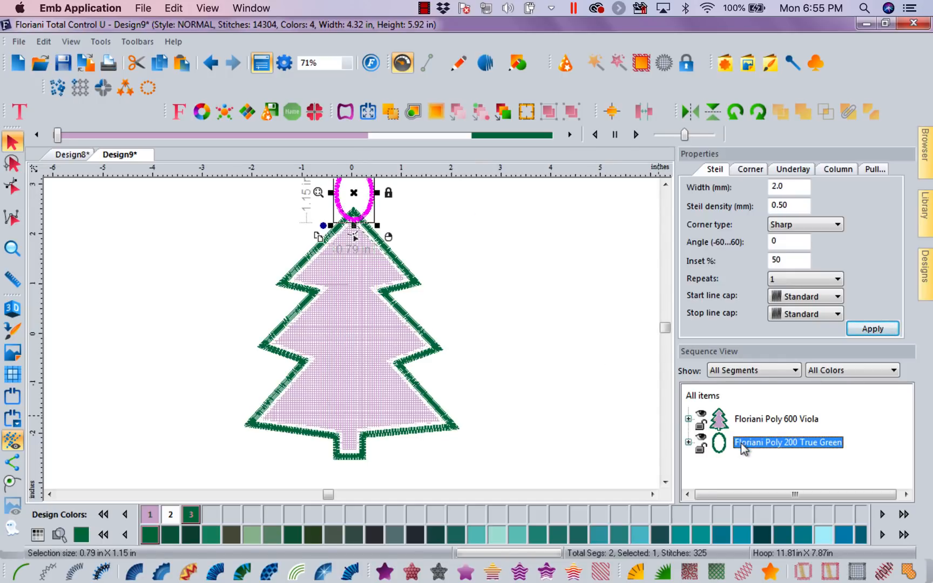
pyautogui.moveTo(740, 445); pyautogui.dragTo(720, 391)
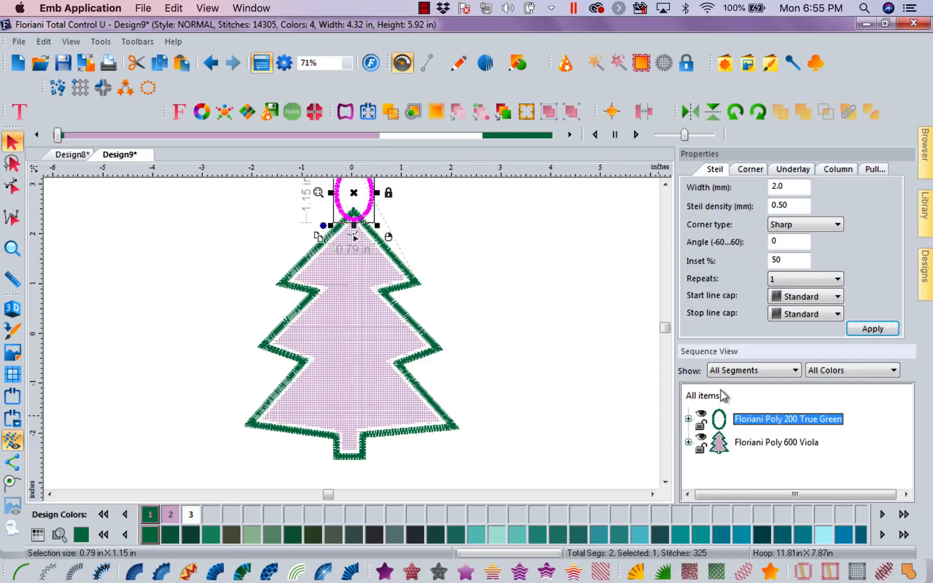
pyautogui.click(450, 292)
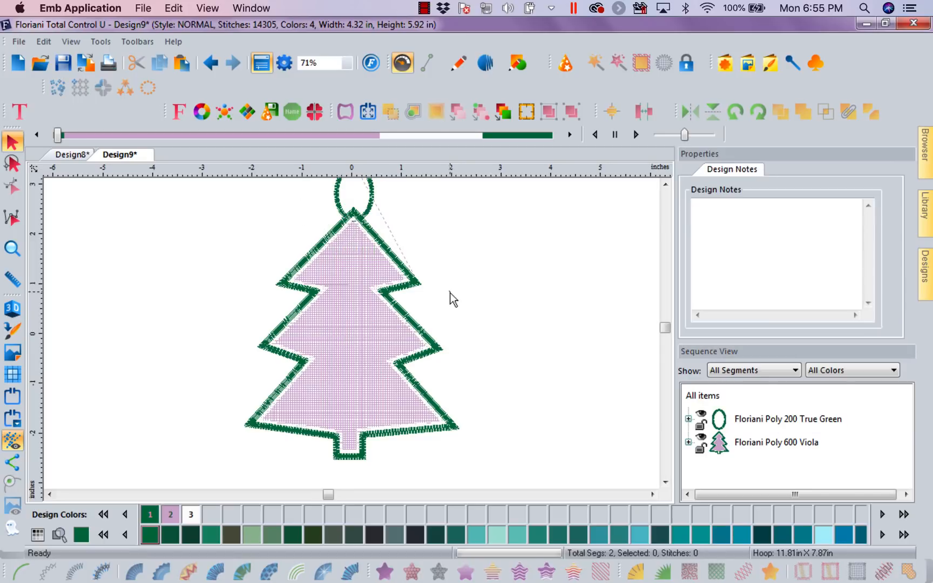
# Simulate the stitch-out of the ornament from the first stitch to the last to examine the sewing order.
pyautogui.click(665, 184)
pyautogui.click(59, 137)
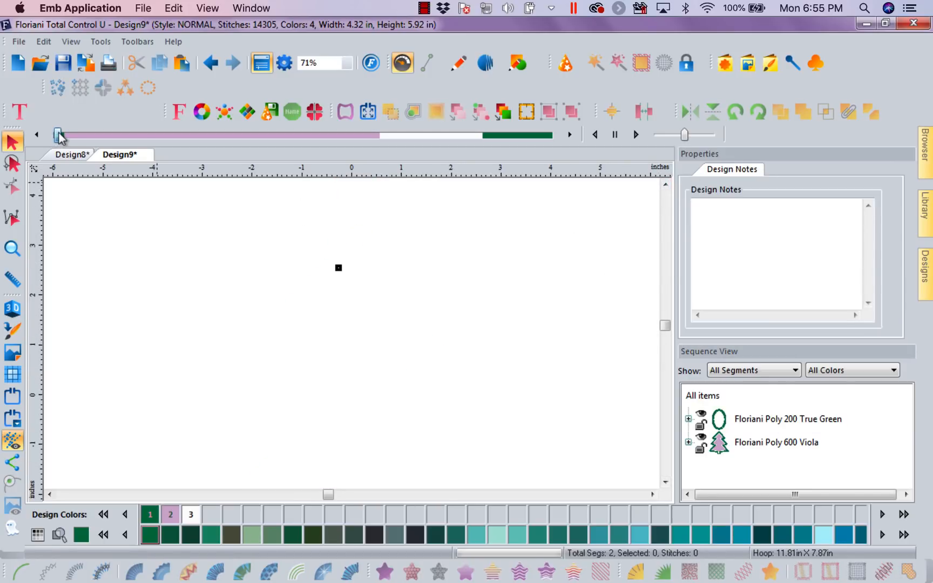
pyautogui.moveTo(58, 136)
pyautogui.mouseDown()
pyautogui.moveTo(127, 151)
pyautogui.moveTo(342, 146)
pyautogui.moveTo(458, 157)
pyautogui.moveTo(583, 132)
pyautogui.mouseUp()
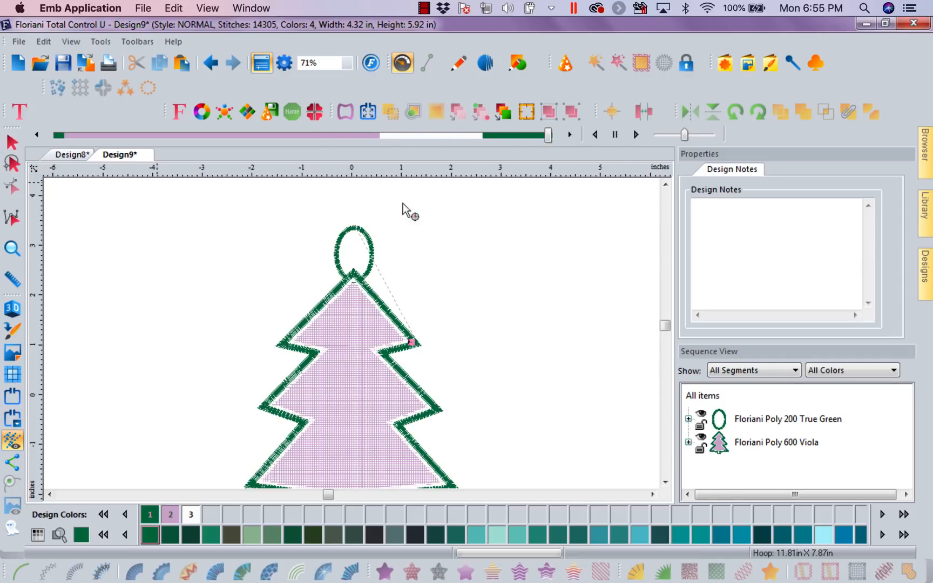
pyautogui.click(666, 482)
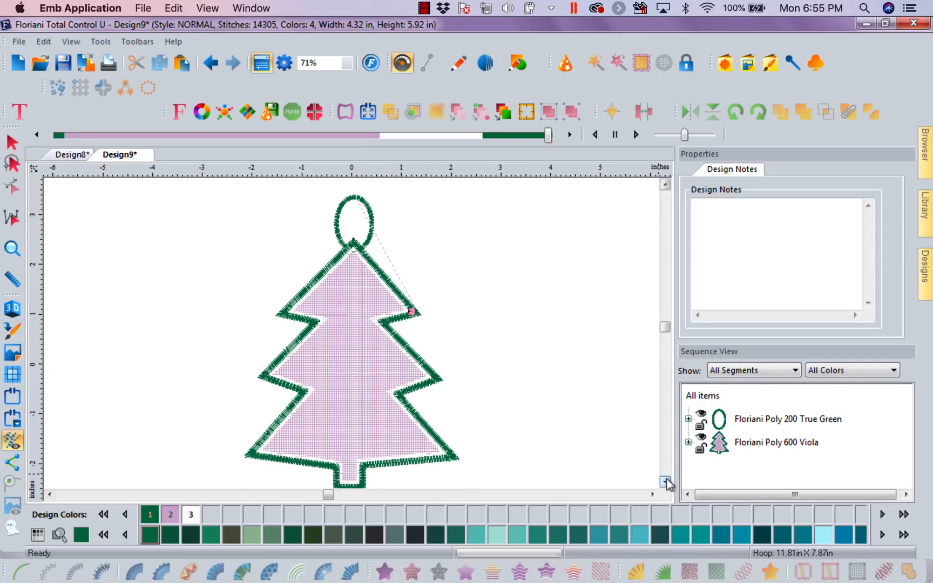
pyautogui.click(665, 482)
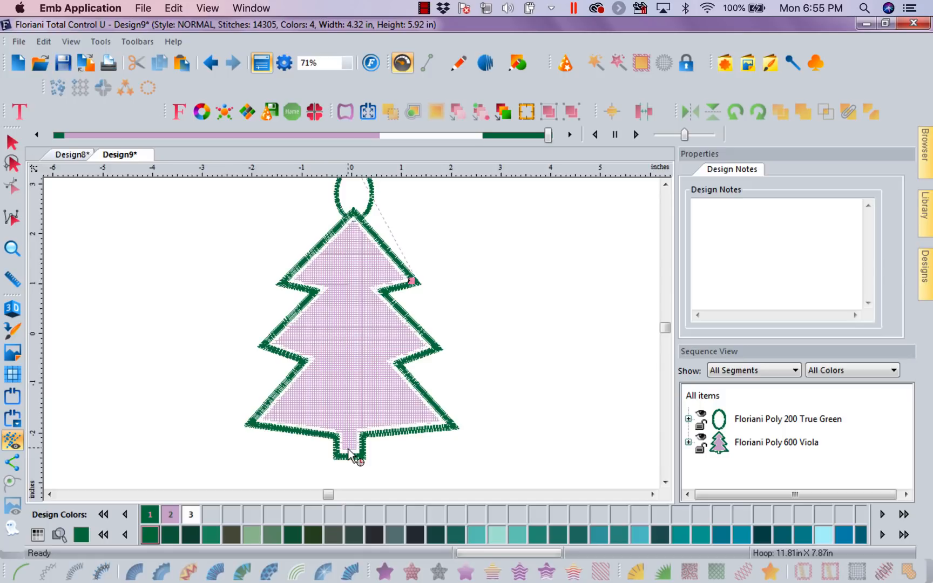
# Add a normal text object beside the tree and enter 2018 as its text.
pyautogui.click(19, 113)
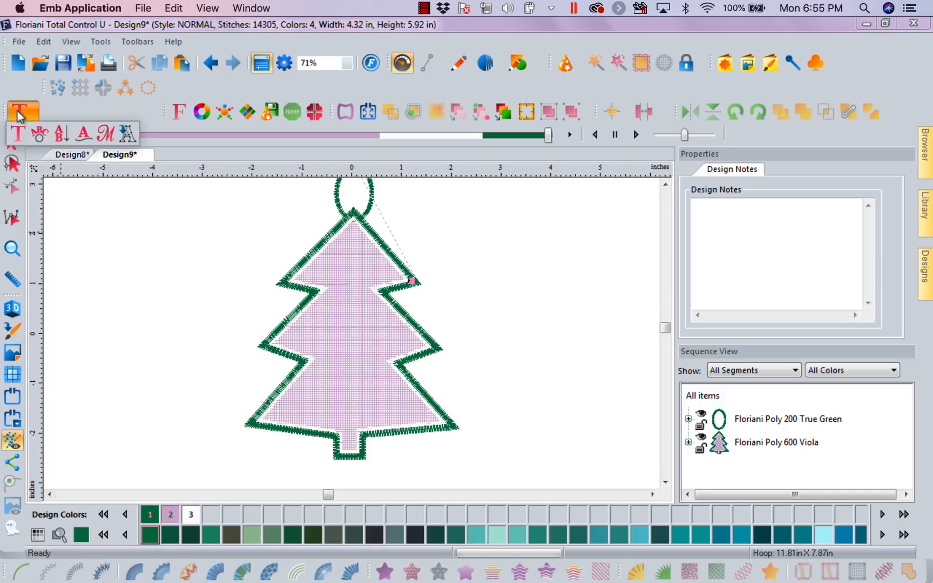
pyautogui.click(22, 136)
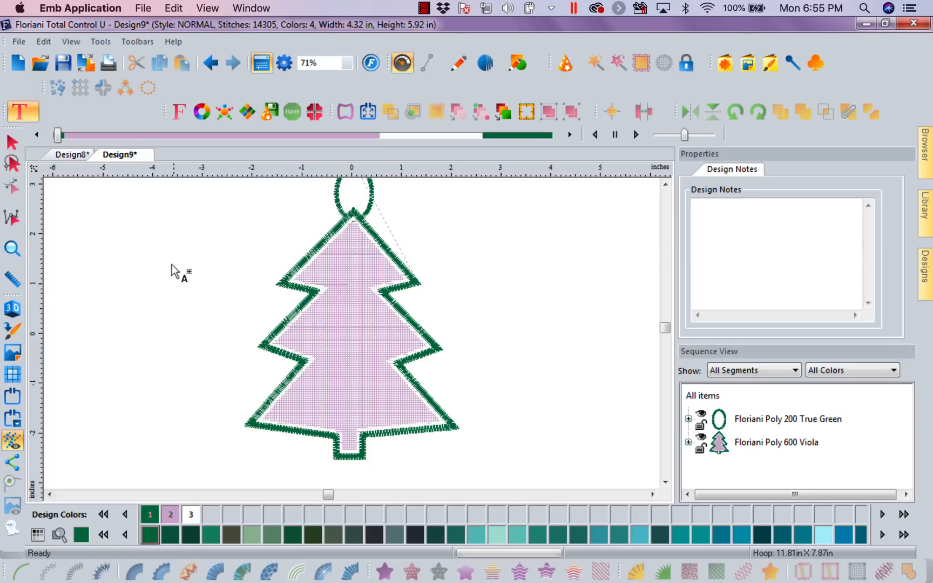
pyautogui.click(527, 298)
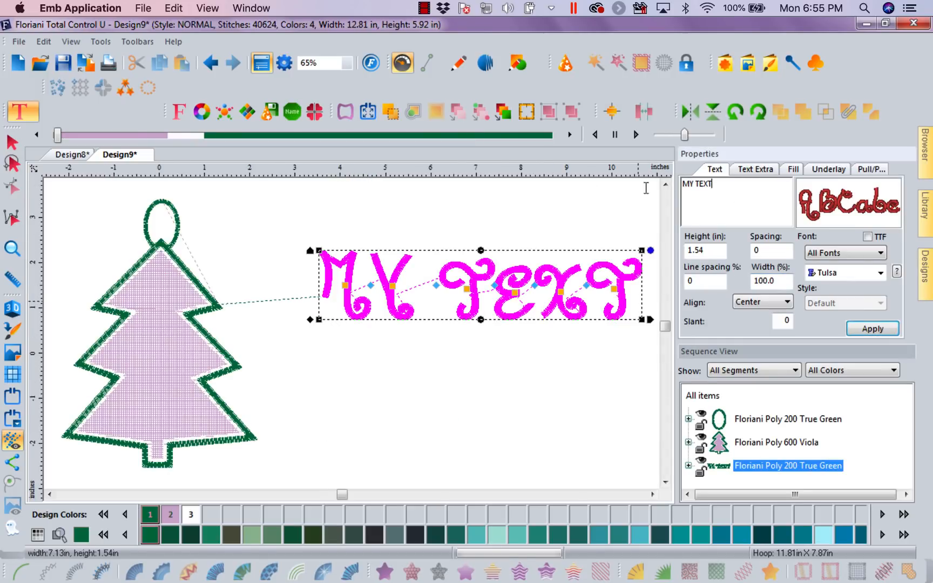
pyautogui.hotkey('ctrl', 'a')
pyautogui.write('2')
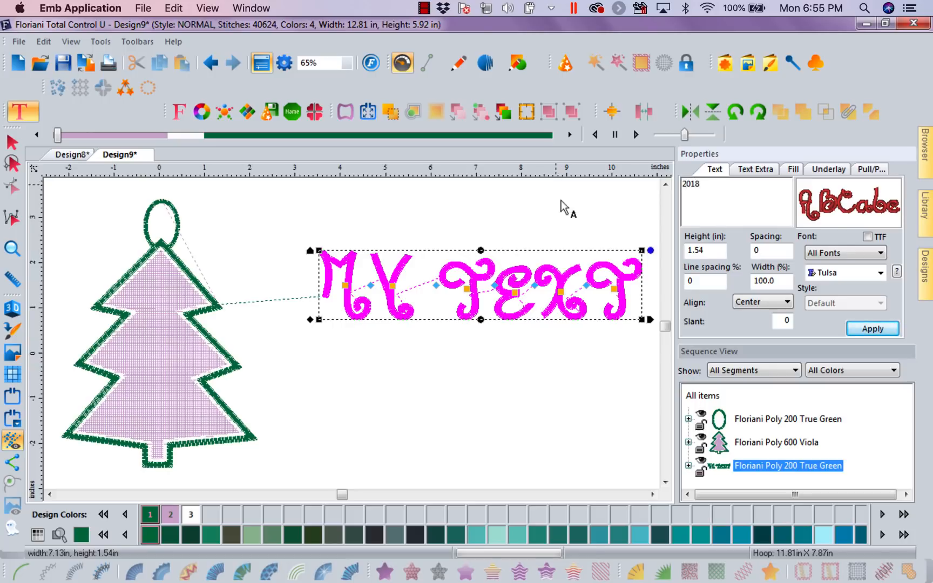
# Apply the Handwritten font Latte to the 2018 text and position it across the tree's lowest tier.
pyautogui.click(880, 254)
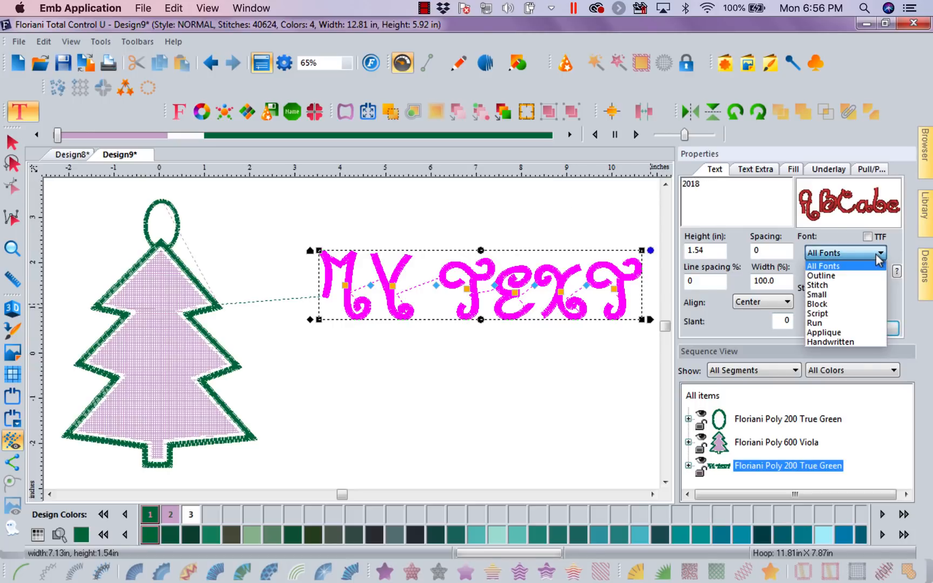
pyautogui.click(856, 342)
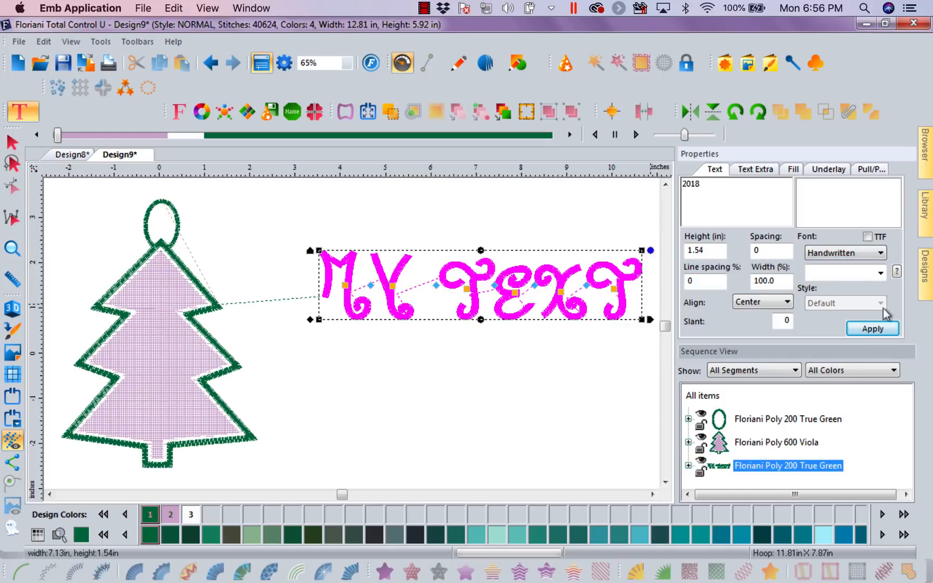
pyautogui.click(880, 273)
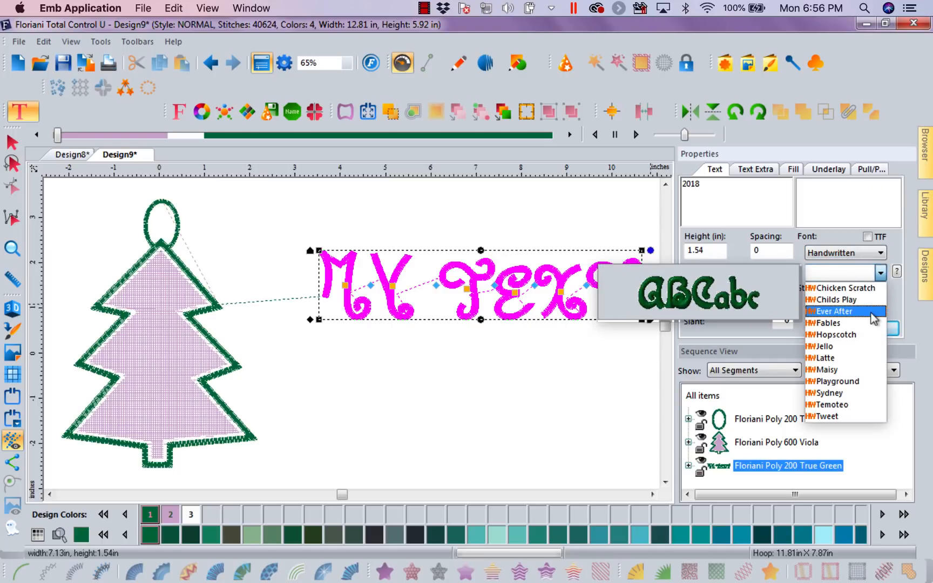
pyautogui.click(877, 358)
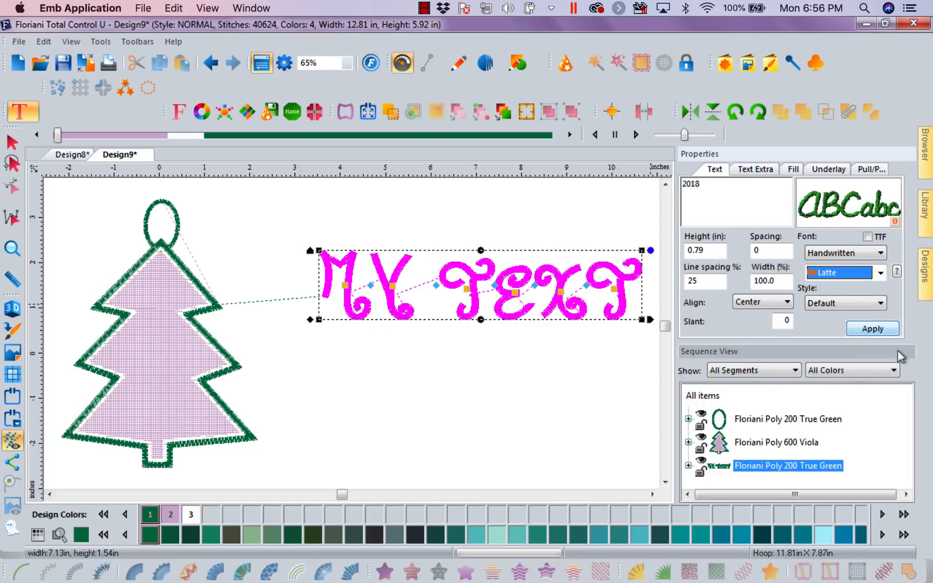
pyautogui.click(873, 328)
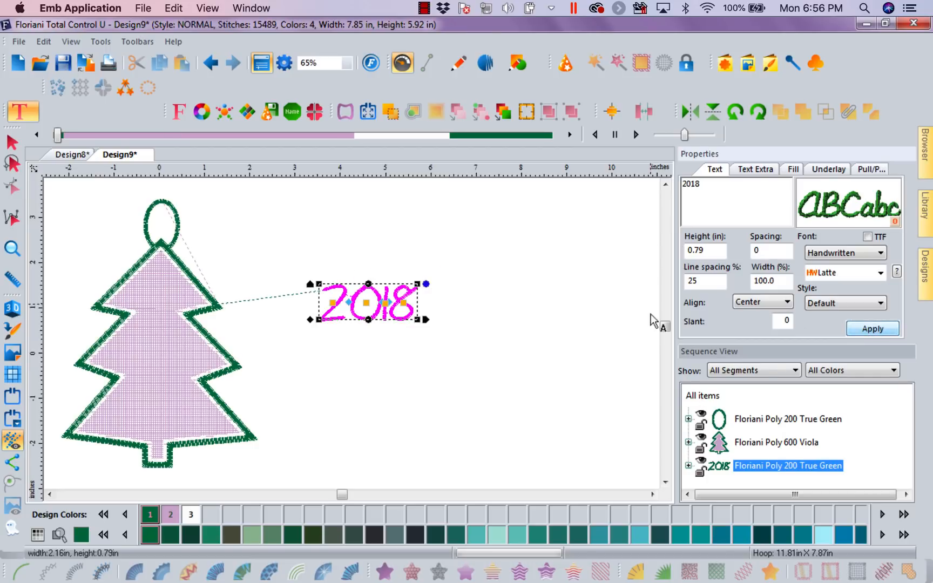
pyautogui.moveTo(385, 291); pyautogui.dragTo(174, 403)
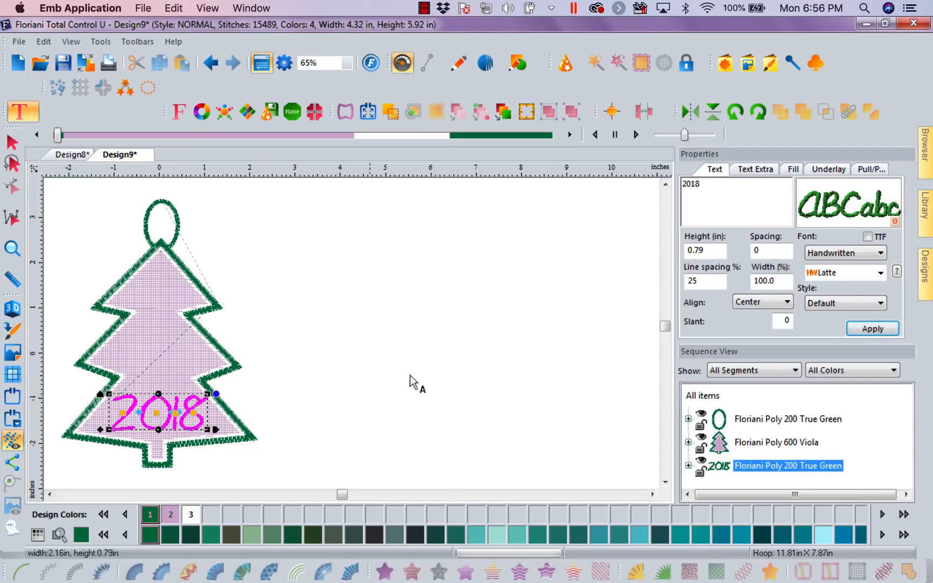
pyautogui.click(418, 376)
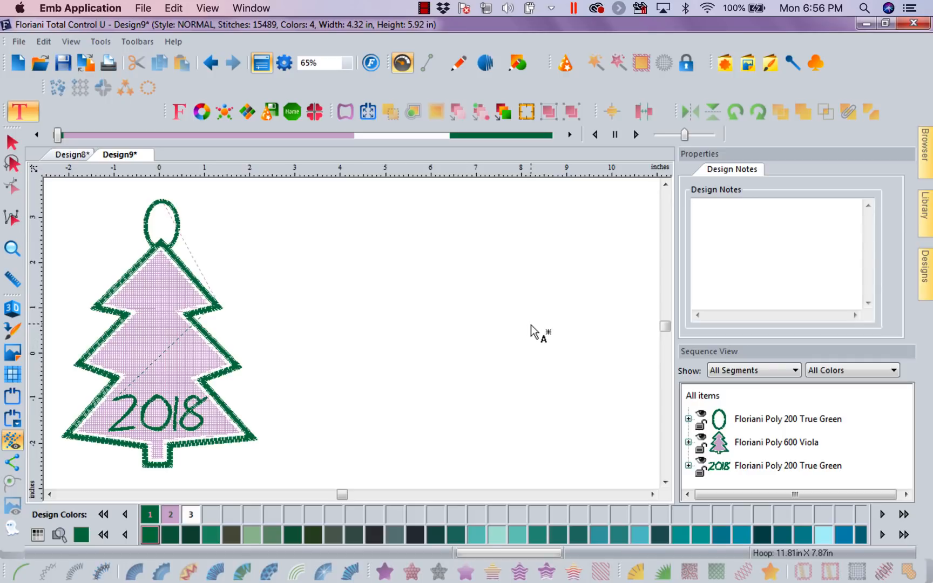
pyautogui.click(424, 8)
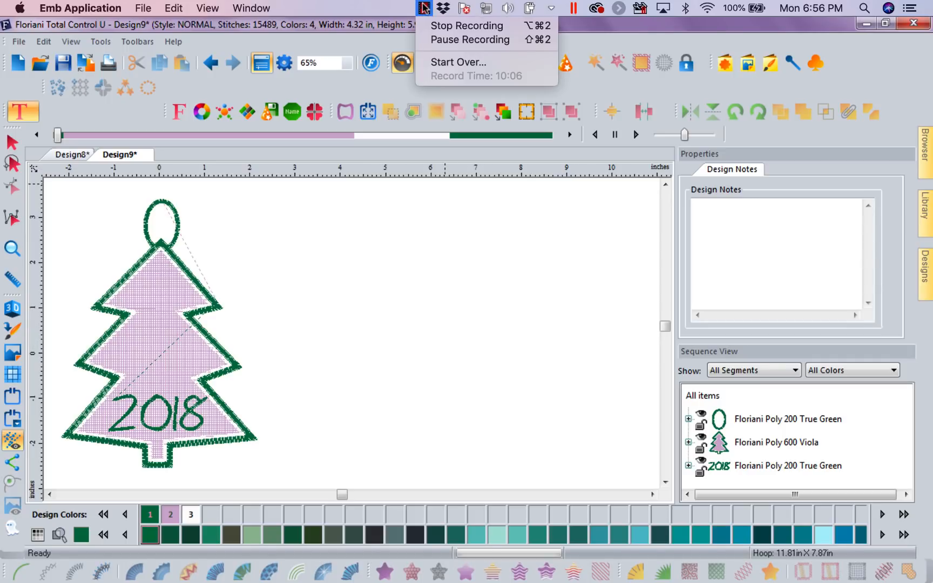